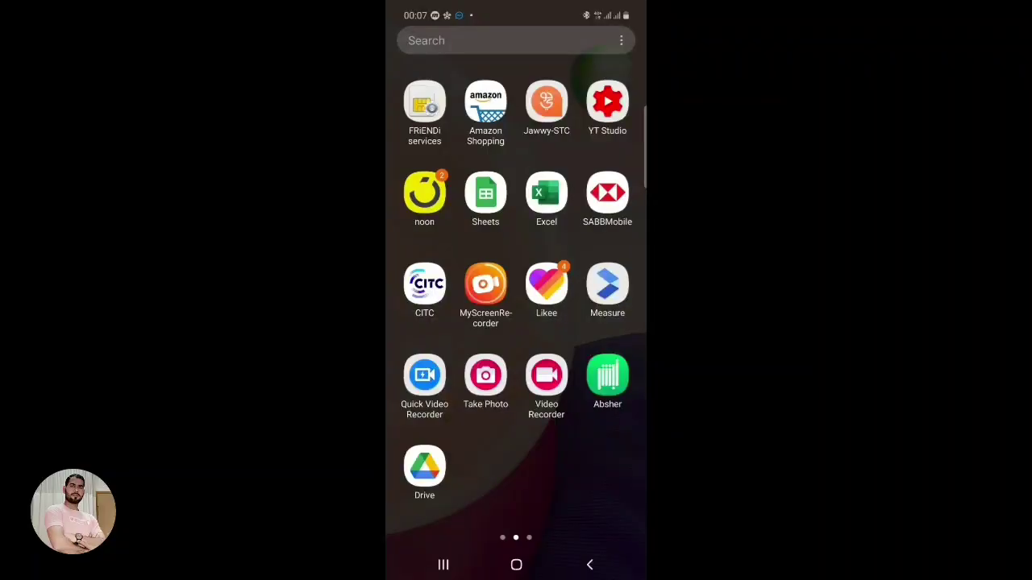
# Log into SABB Mobile and open Profile & Settings from the main menu.
pyautogui.click(606, 194)
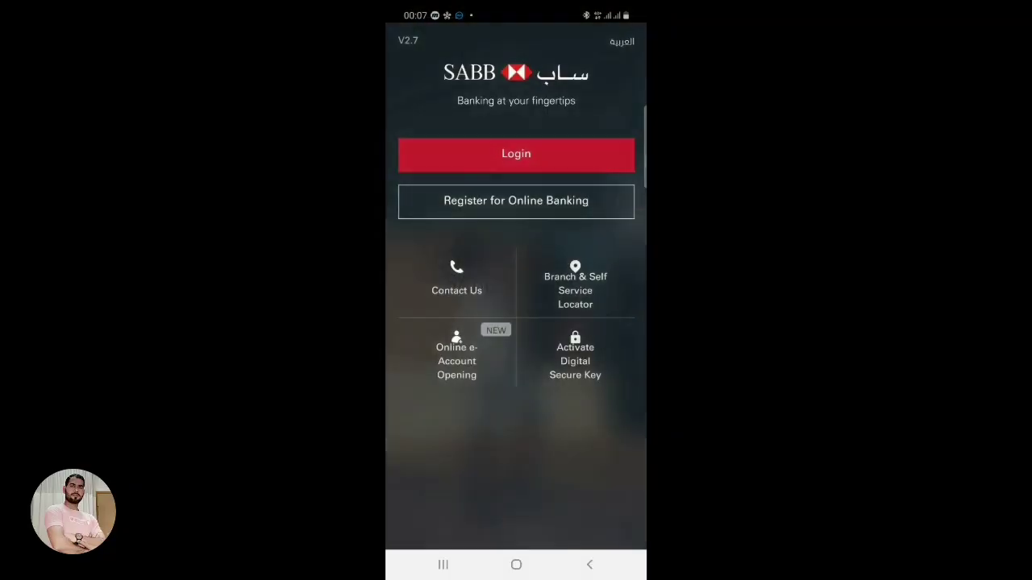
pyautogui.click(516, 154)
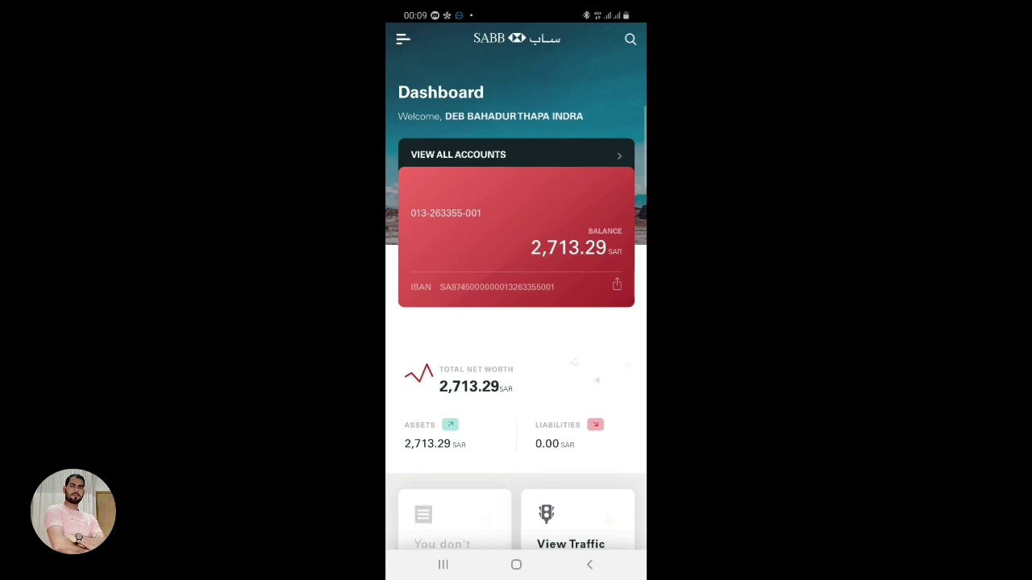
pyautogui.click(404, 39)
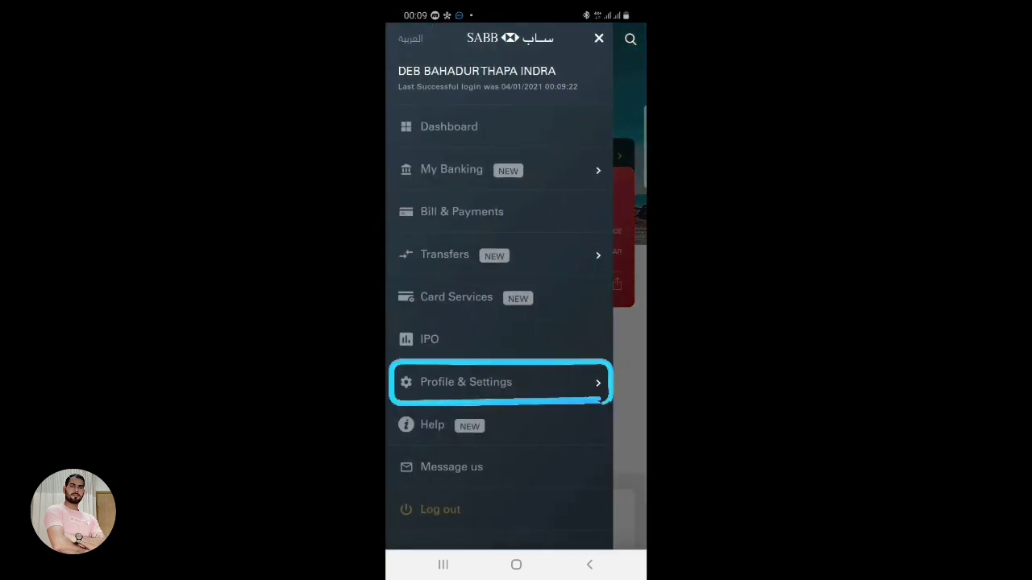
pyautogui.click(459, 382)
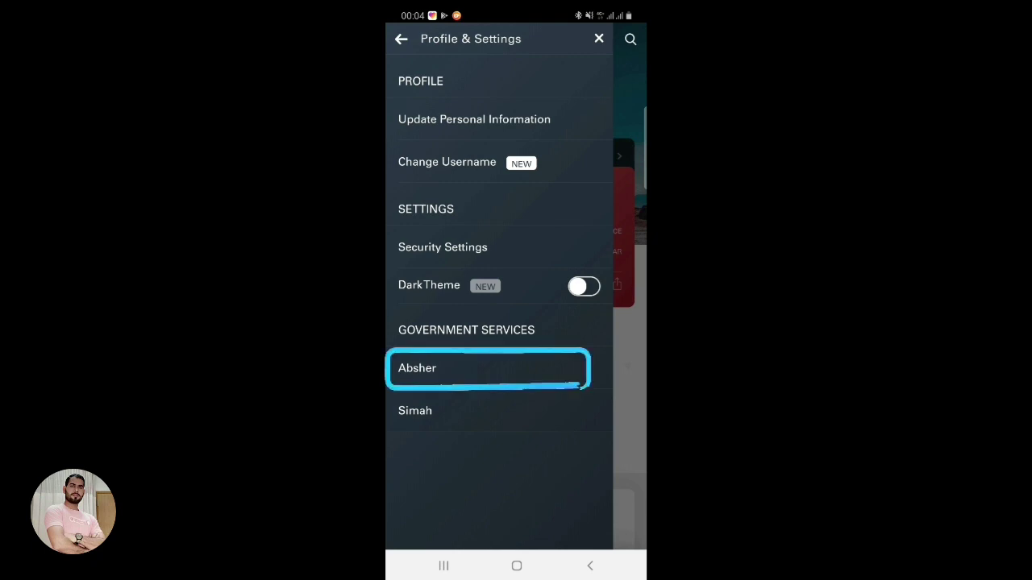
# Start Absher registration, accept the Terms & Conditions, register, and confirm the customer details.
pyautogui.click(417, 369)
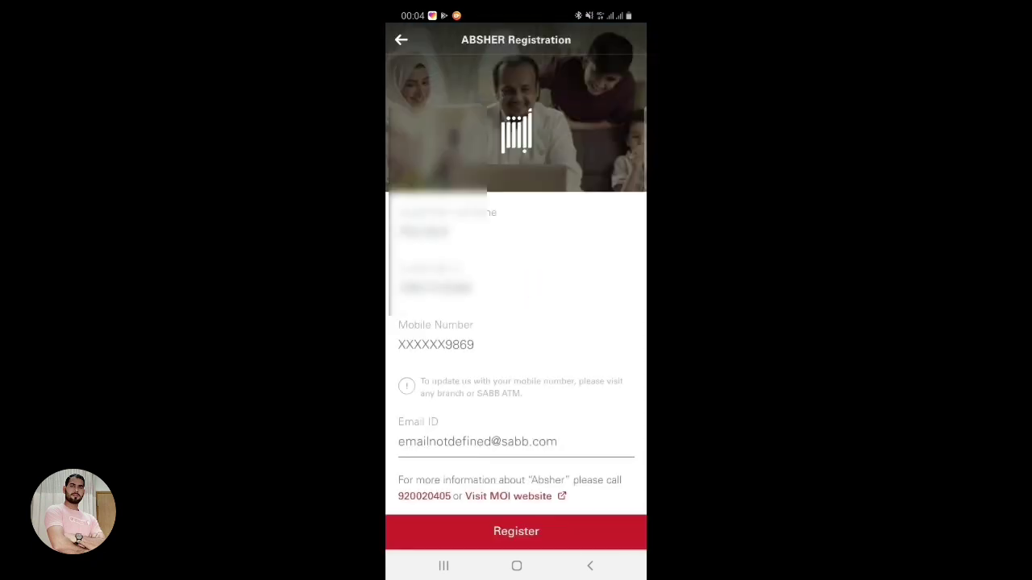
pyautogui.scroll(-2, 516, 323)
pyautogui.click(404, 466)
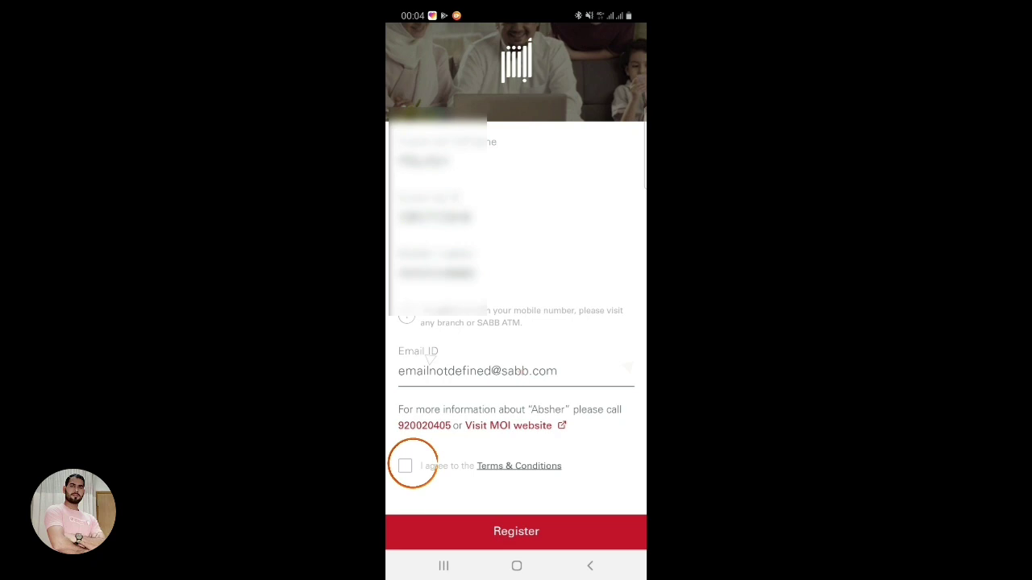
pyautogui.click(514, 533)
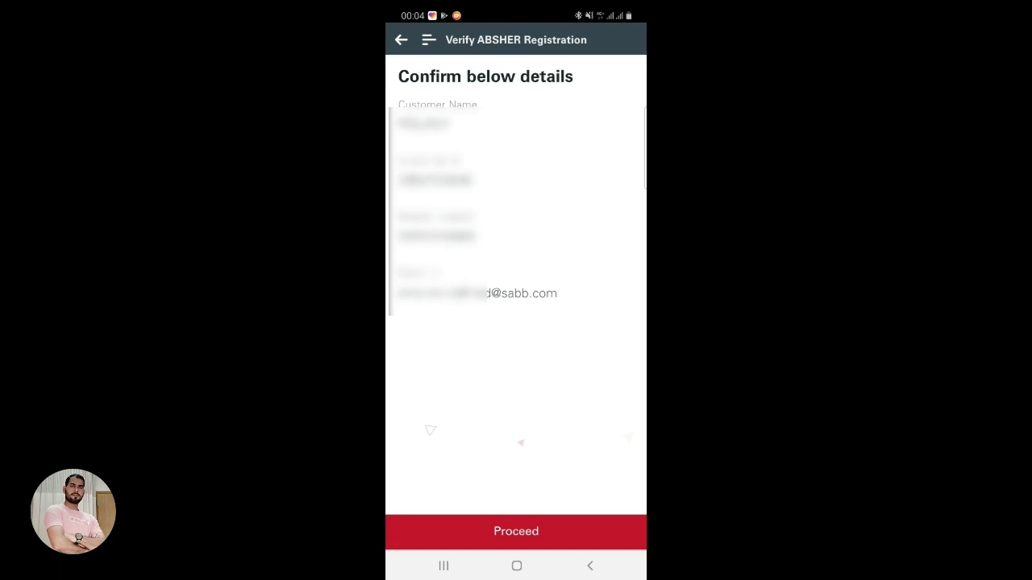
pyautogui.click(524, 533)
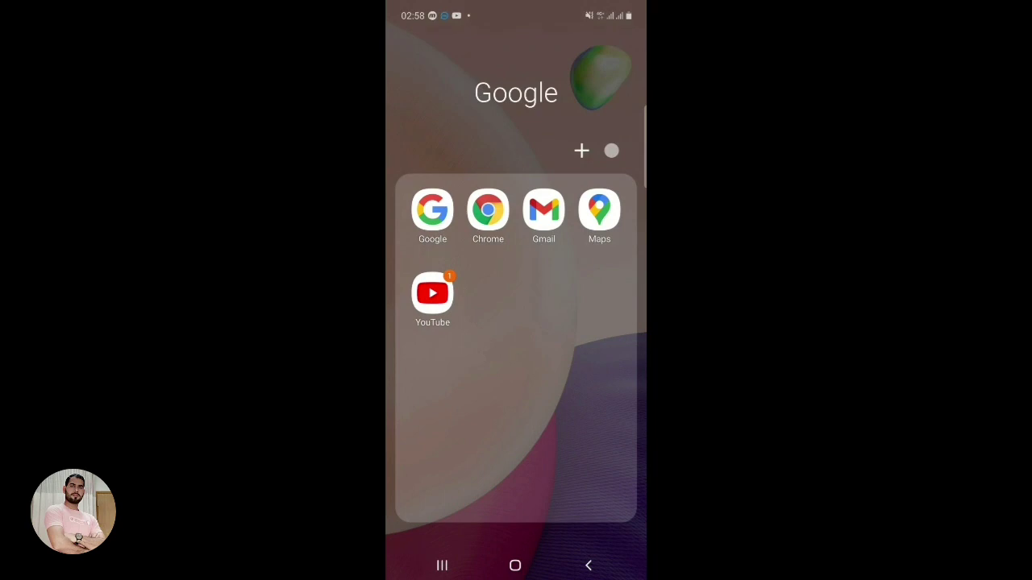
# Go to absher.sa in Chrome and open the Individuals portal in English.
pyautogui.click(487, 209)
pyautogui.write('a')
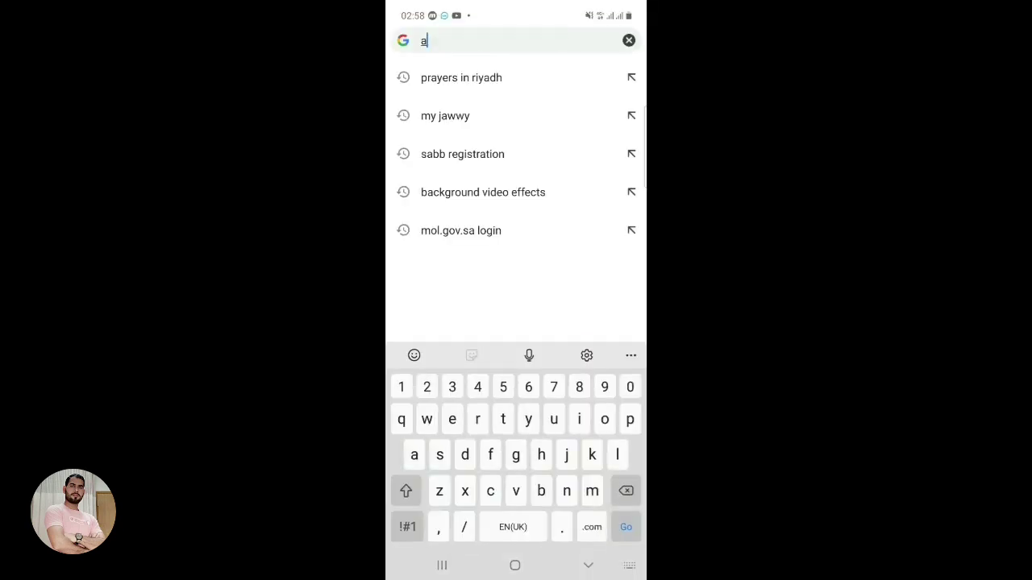
pyautogui.write('bsher.s')
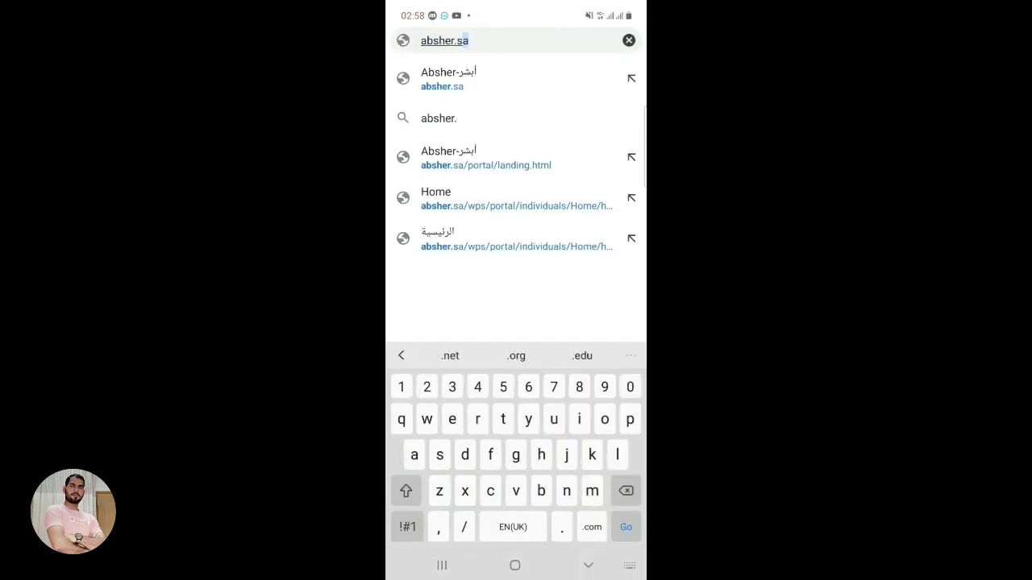
pyautogui.write('a')
pyautogui.press('Return')
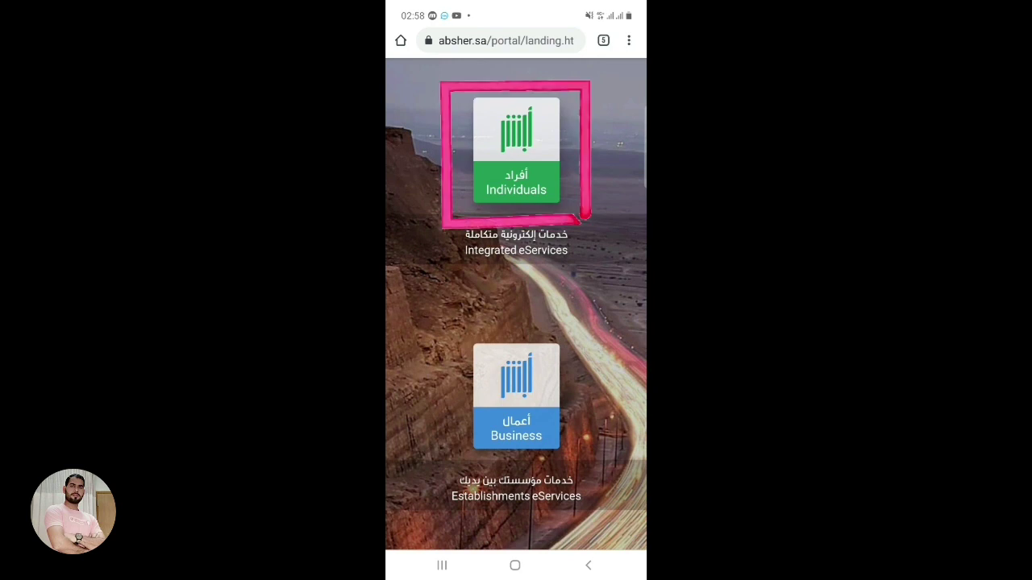
pyautogui.click(515, 151)
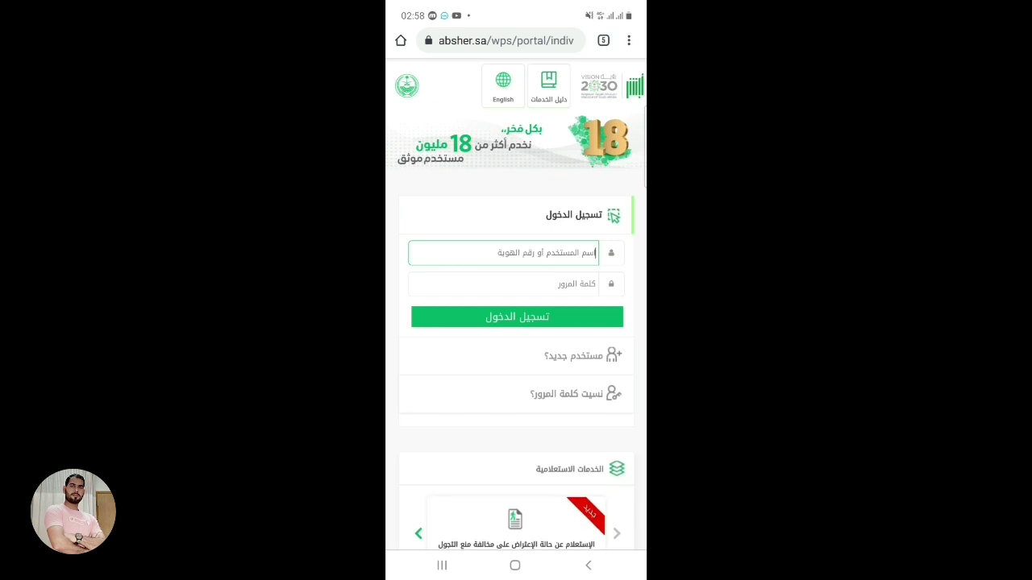
pyautogui.click(503, 80)
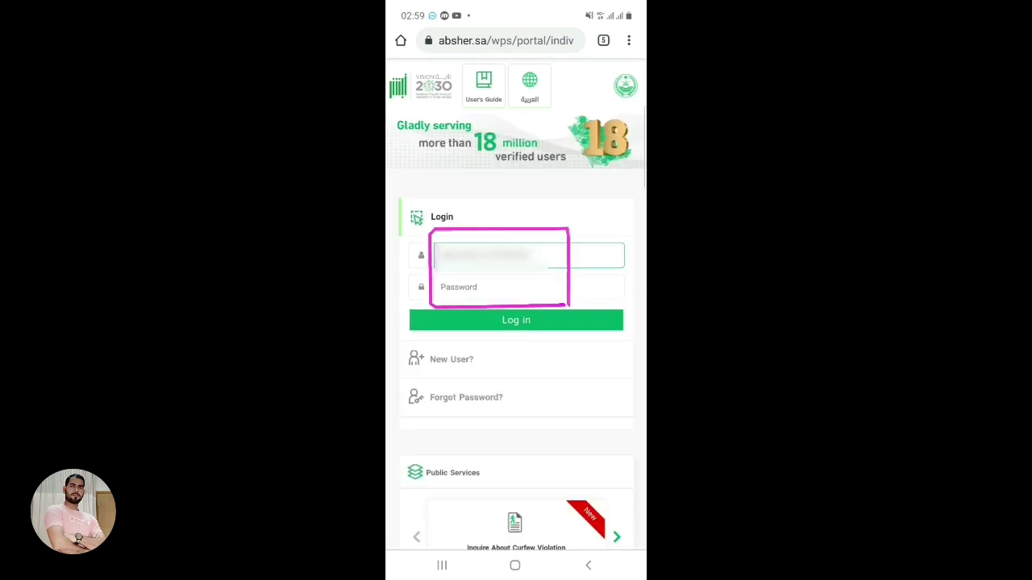
# Log into the Absher Individuals portal with the ID number and account password.
pyautogui.click(529, 254)
pyautogui.write('3')
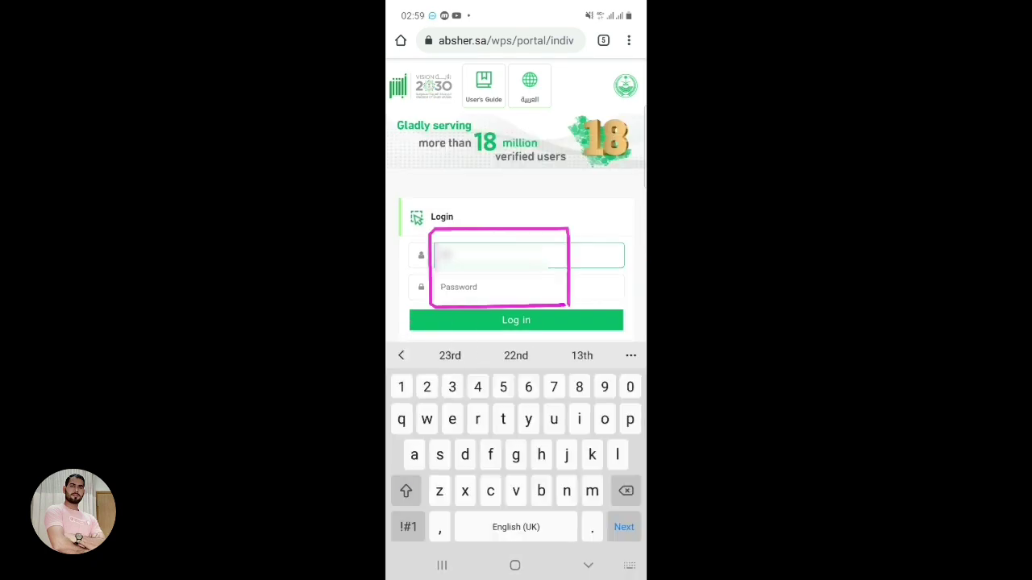
pyautogui.click(528, 286)
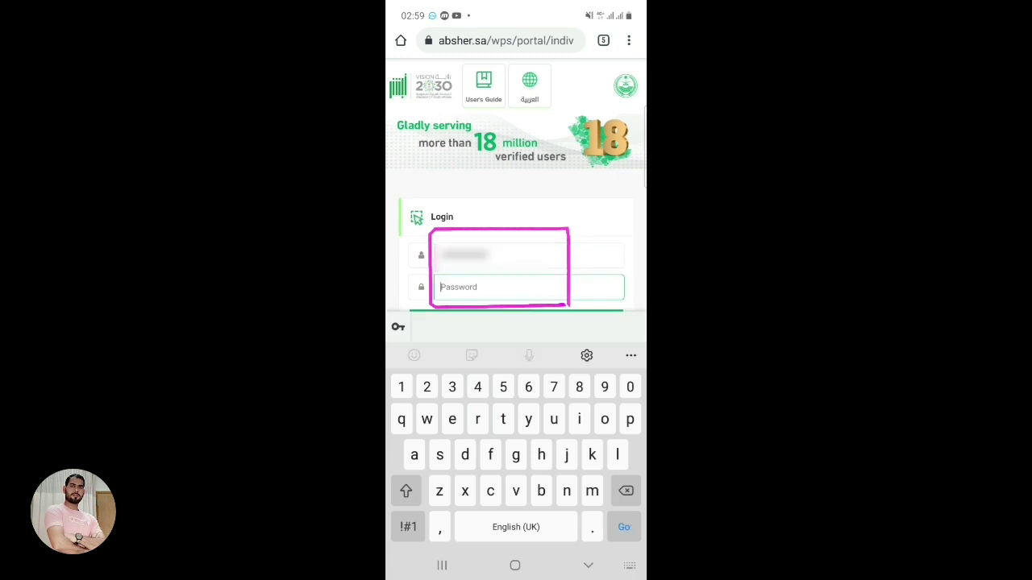
pyautogui.click(406, 490)
pyautogui.write('********')
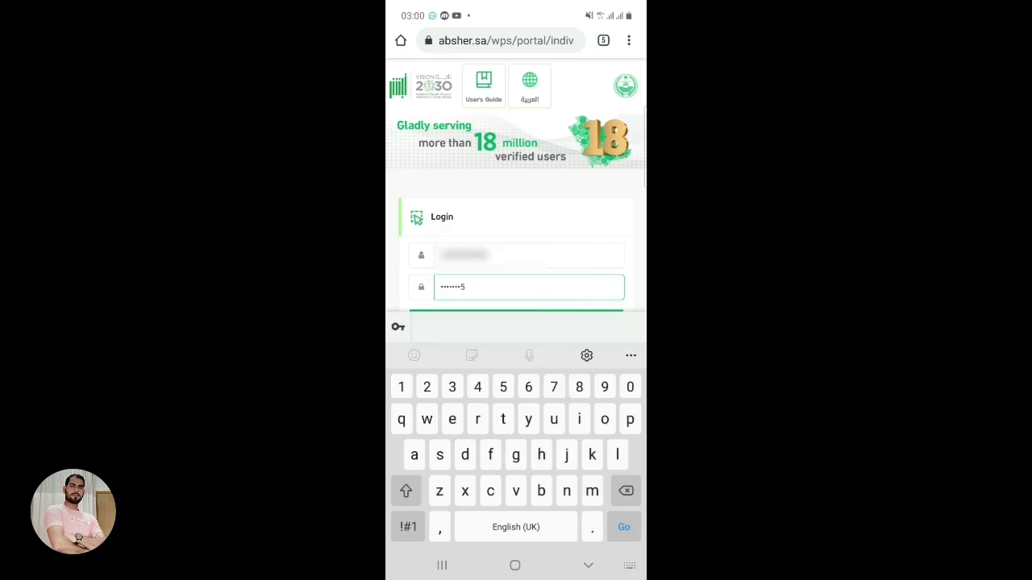
pyautogui.scroll(-3, 516, 202)
pyautogui.click(516, 215)
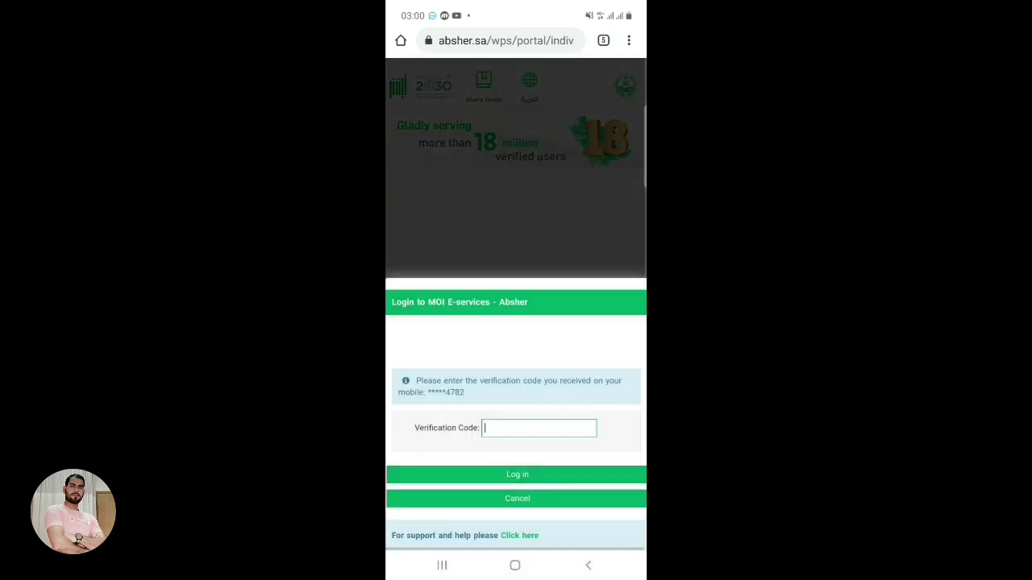
# Enter the SMS verification code to complete the login.
pyautogui.click(538, 426)
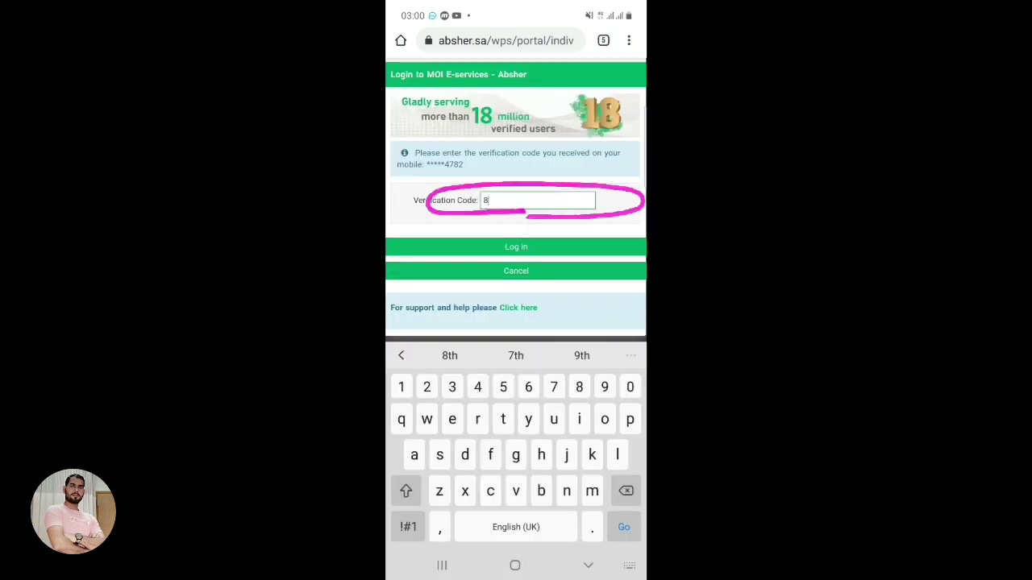
pyautogui.click(516, 247)
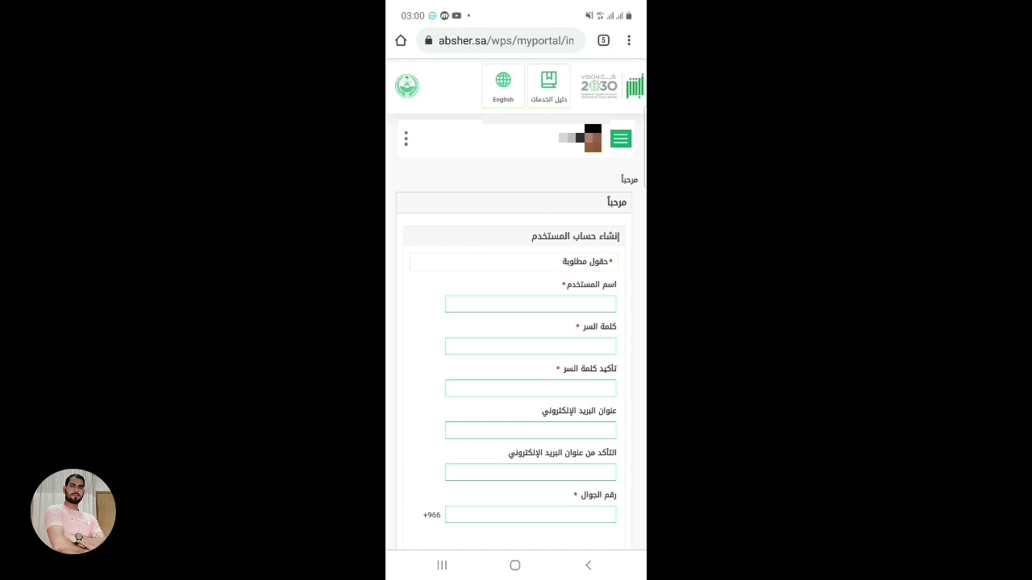
# Switch the form to English and fill in the User ID, Password and Confirm Password.
pyautogui.click(502, 85)
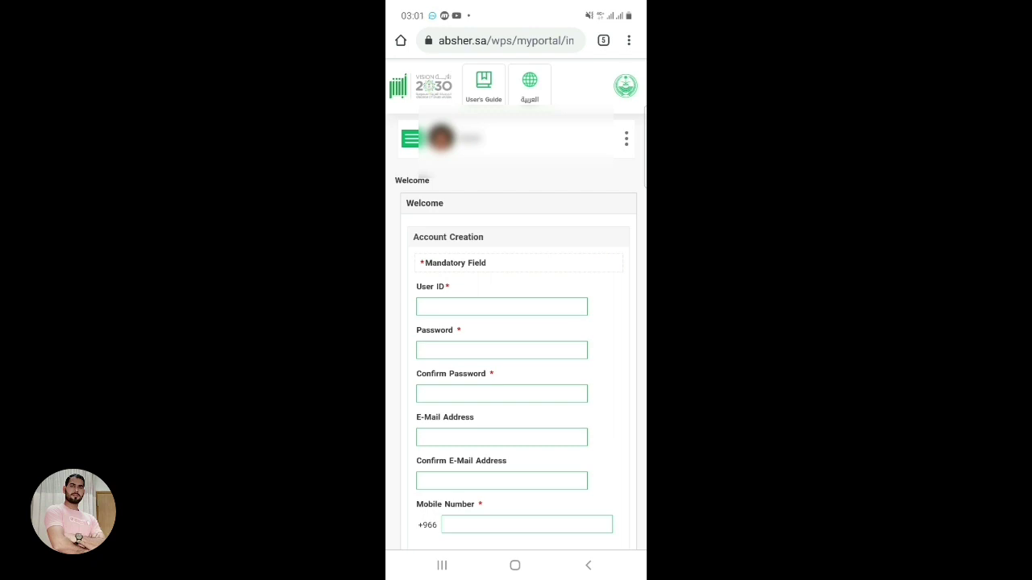
pyautogui.scroll(-2, 516, 322)
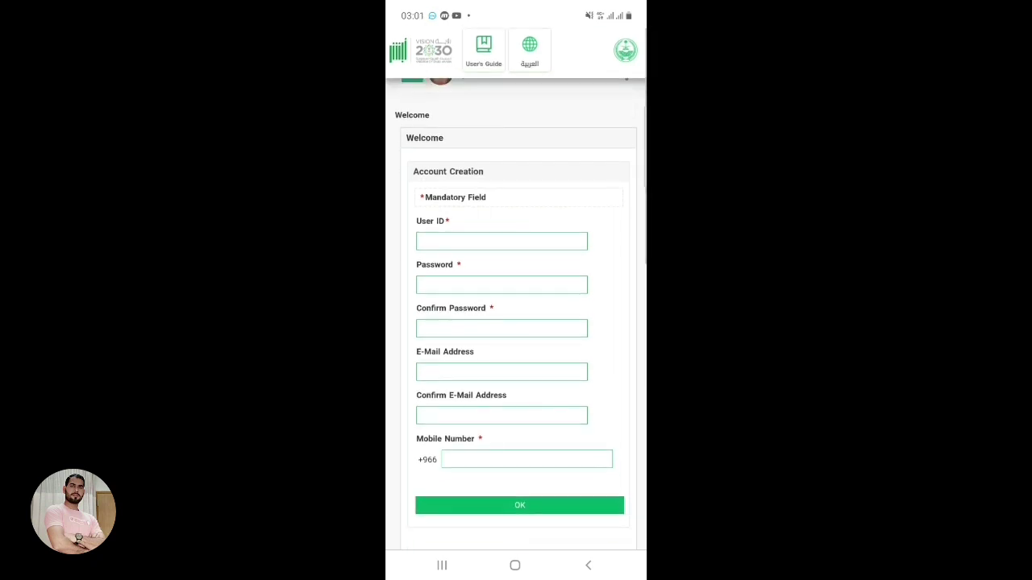
pyautogui.click(502, 241)
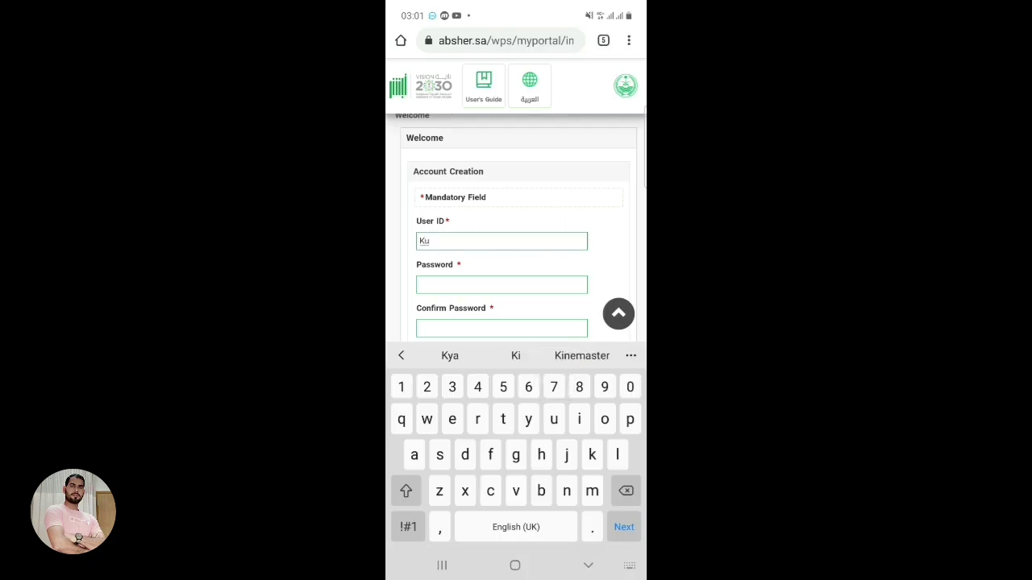
pyautogui.press('Tab')
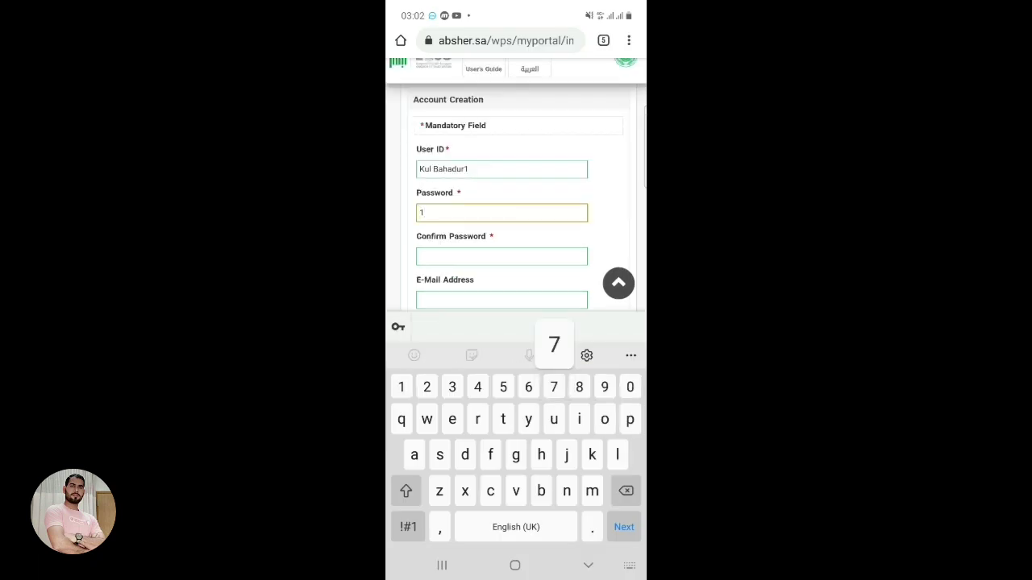
pyautogui.press('Tab')
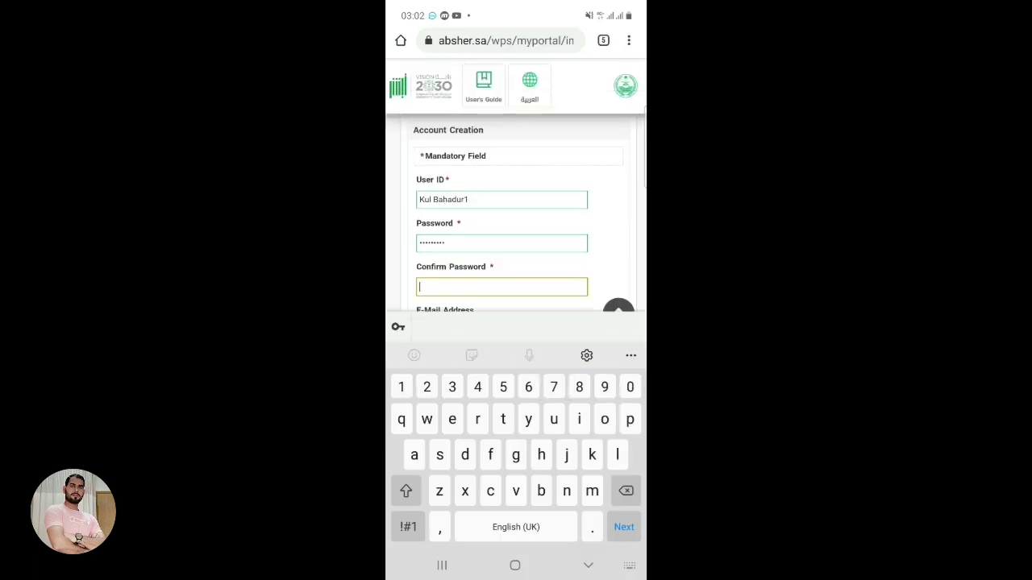
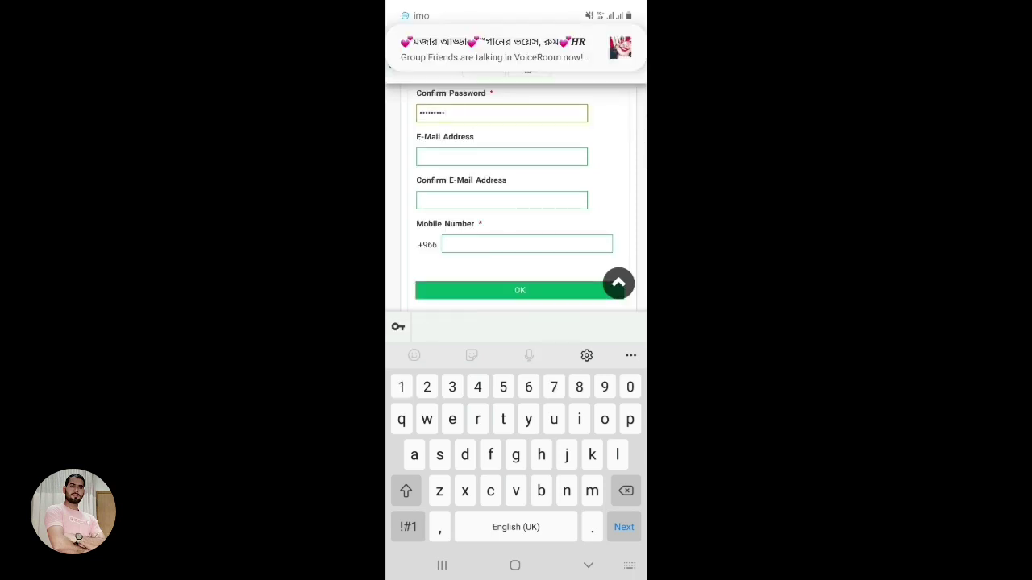
# Enter the mobile number and submit the account creation form with OK.
pyautogui.scroll(-1, 516, 201)
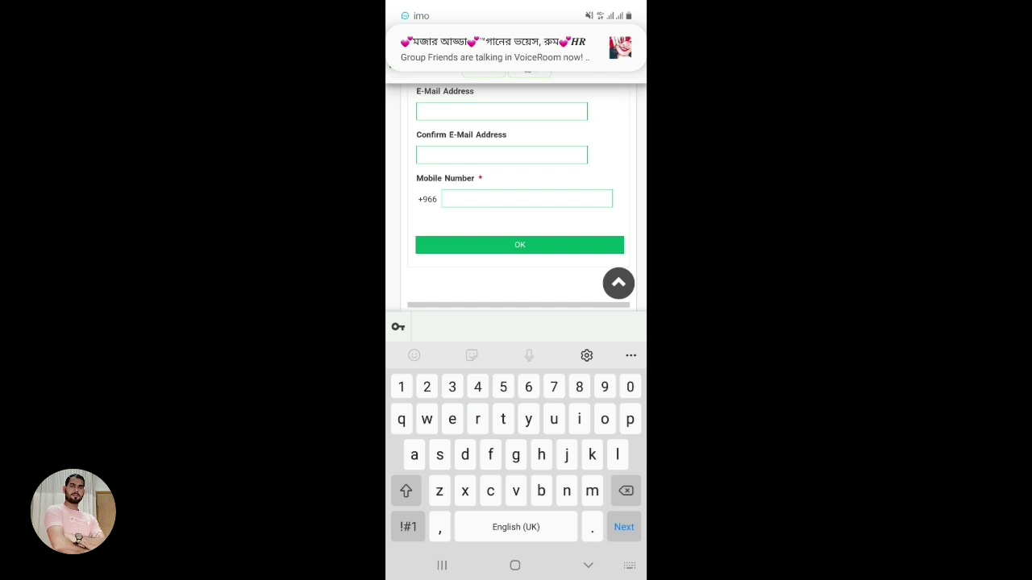
pyautogui.click(526, 198)
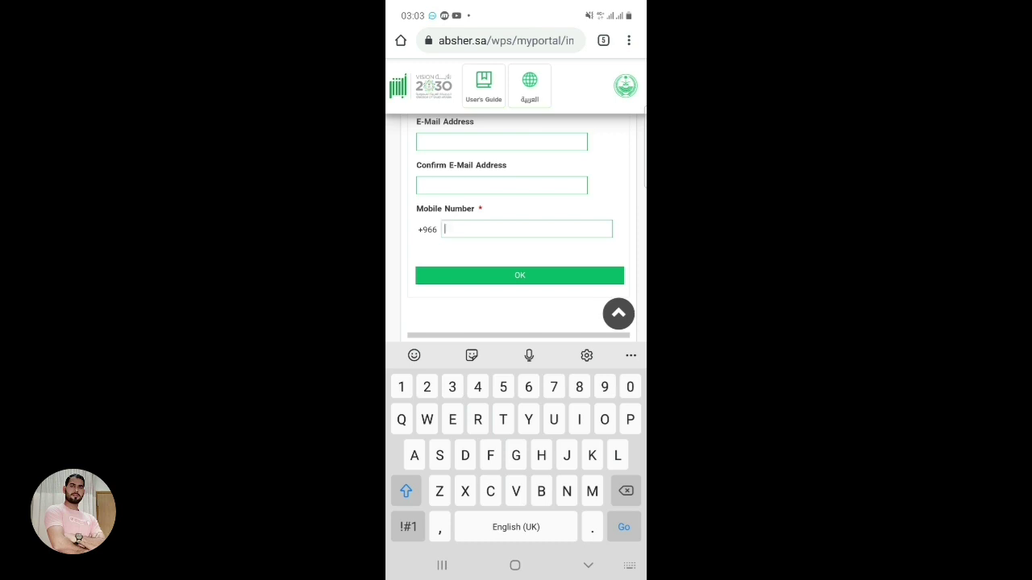
pyautogui.write('0')
pyautogui.press('BackSpace')
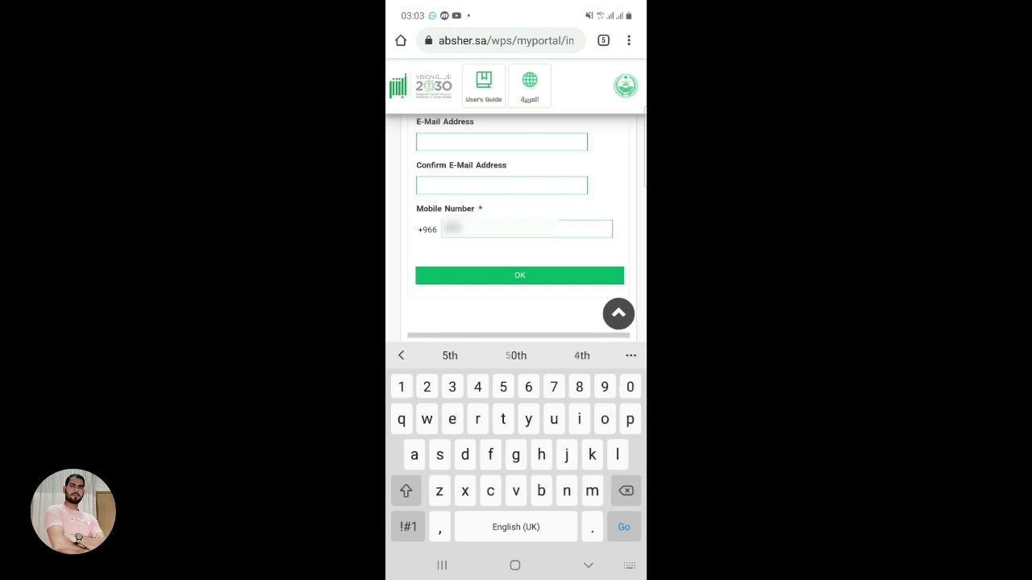
pyautogui.click(522, 276)
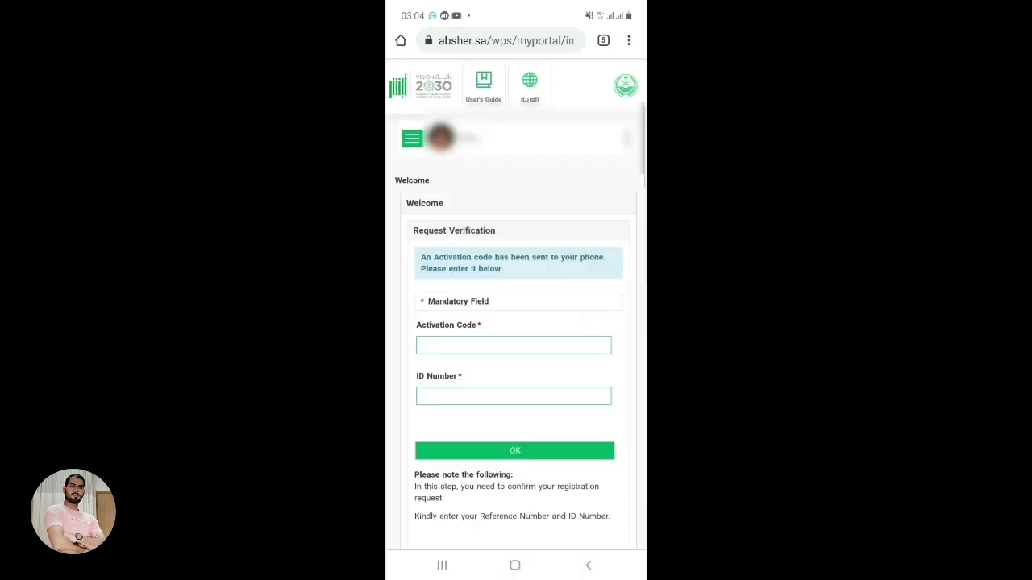
pyautogui.click(513, 345)
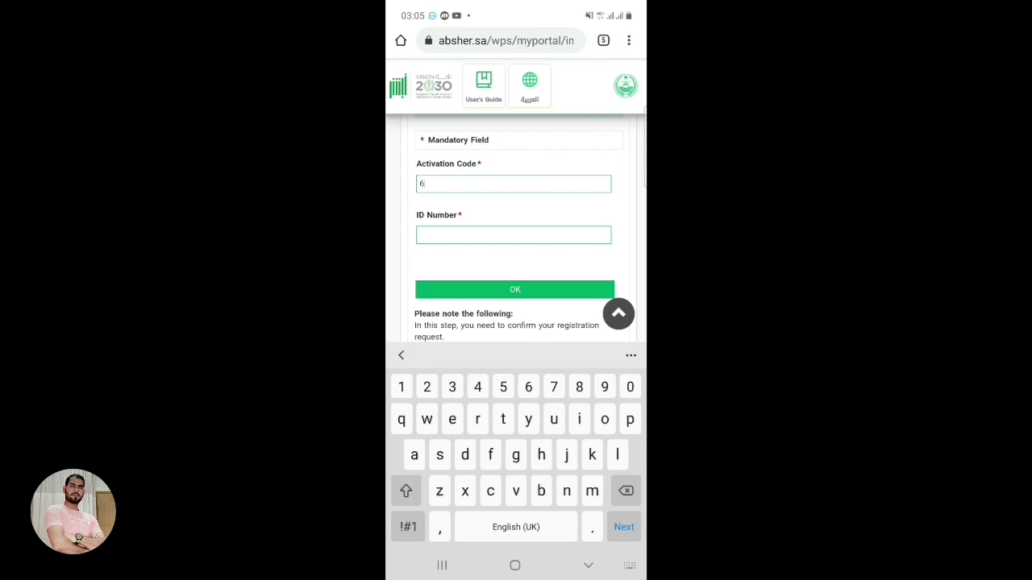
# Enter the SMS activation code and the ID number, then confirm with OK.
pyautogui.click(513, 235)
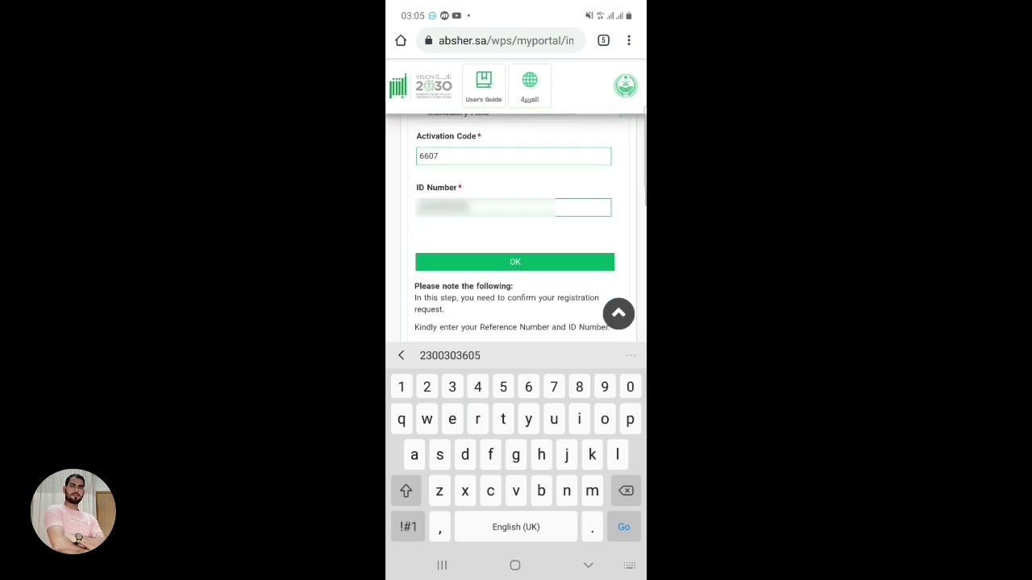
pyautogui.click(514, 262)
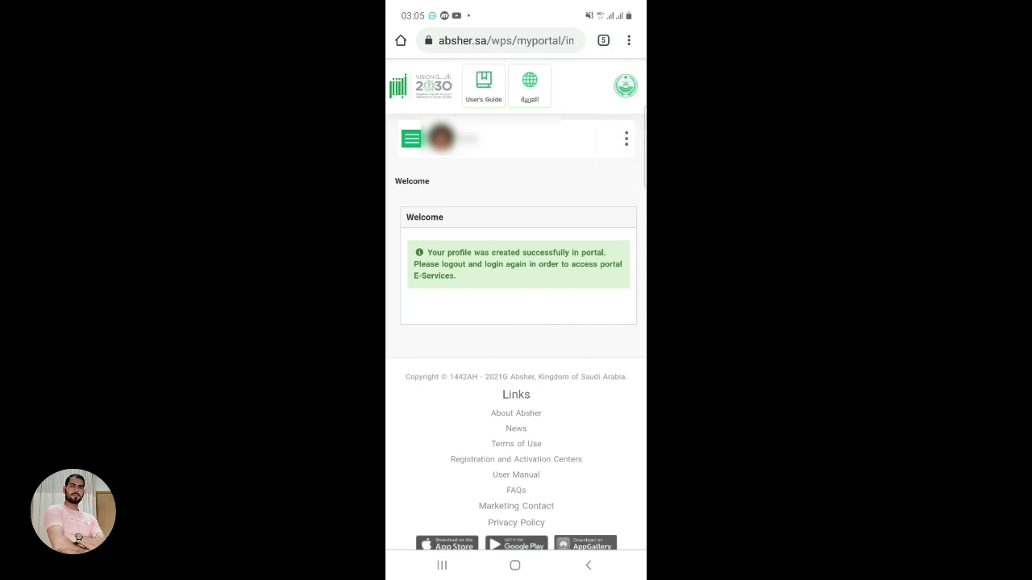
# Open the Dashboard from the three-dot menu and show MORE DETAIL.
pyautogui.click(625, 139)
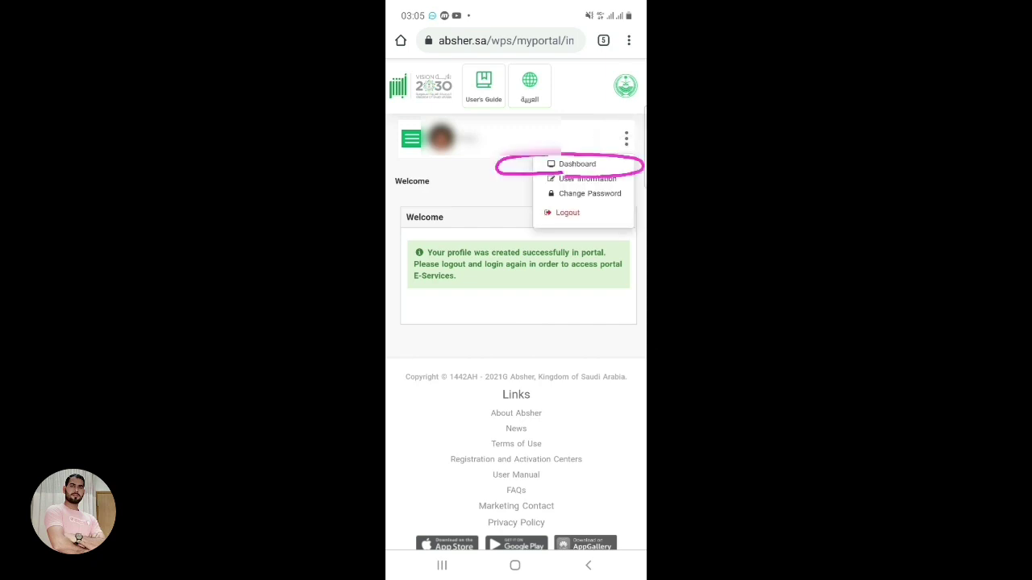
pyautogui.click(577, 163)
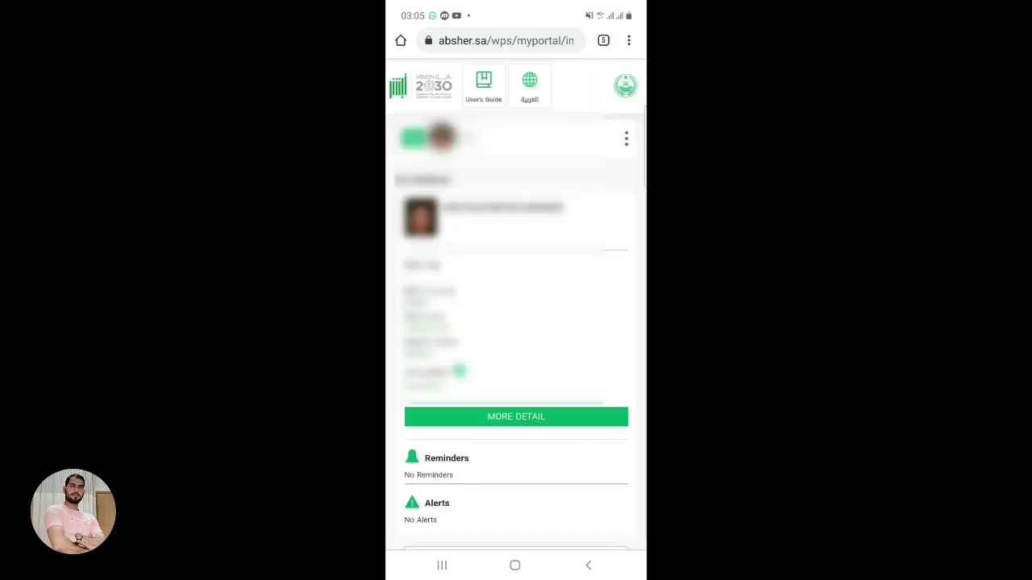
pyautogui.scroll(-2, 516, 323)
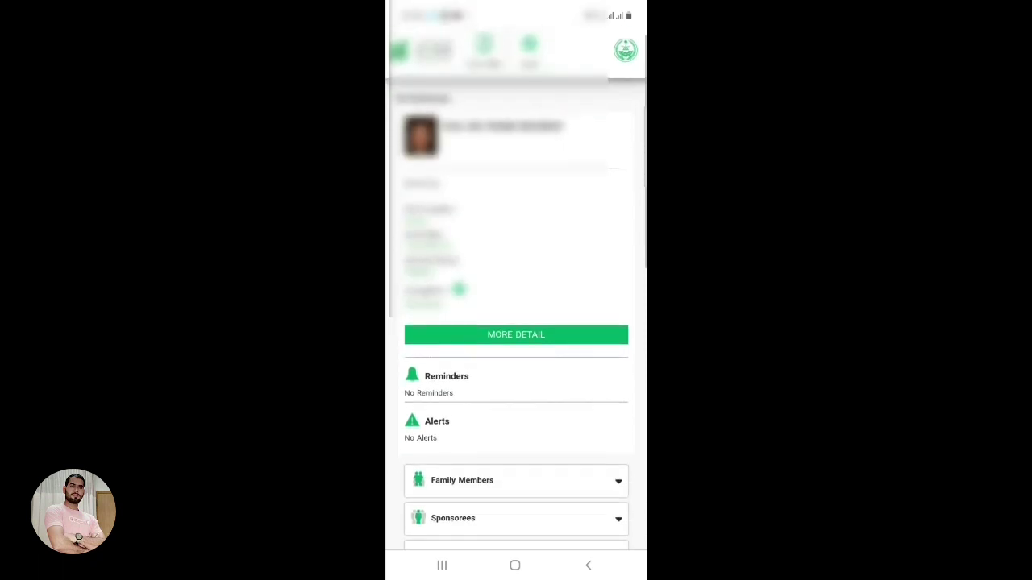
pyautogui.click(516, 320)
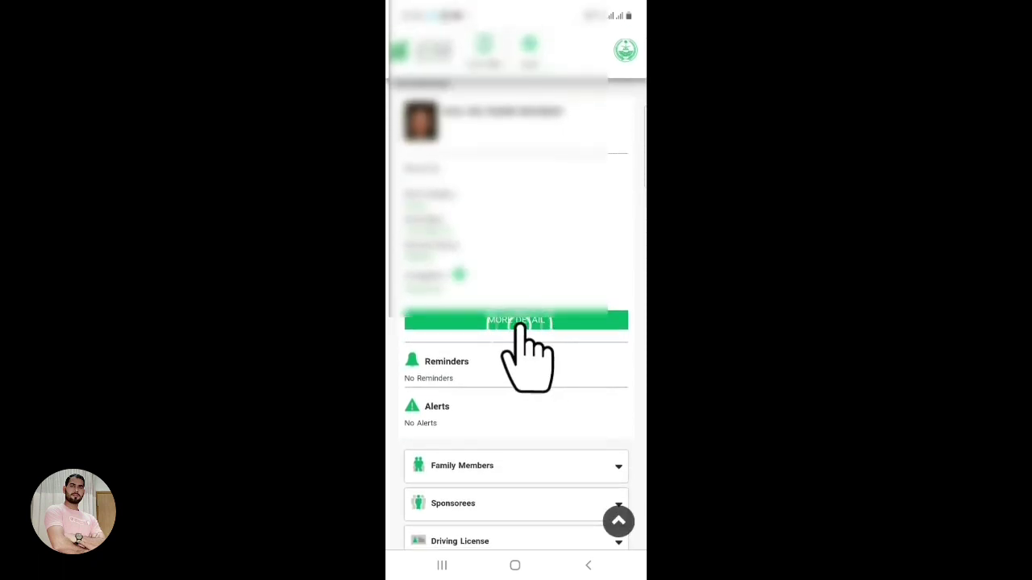
# Scroll through the personal, passport and other record details.
pyautogui.scroll(-2, 516, 323)
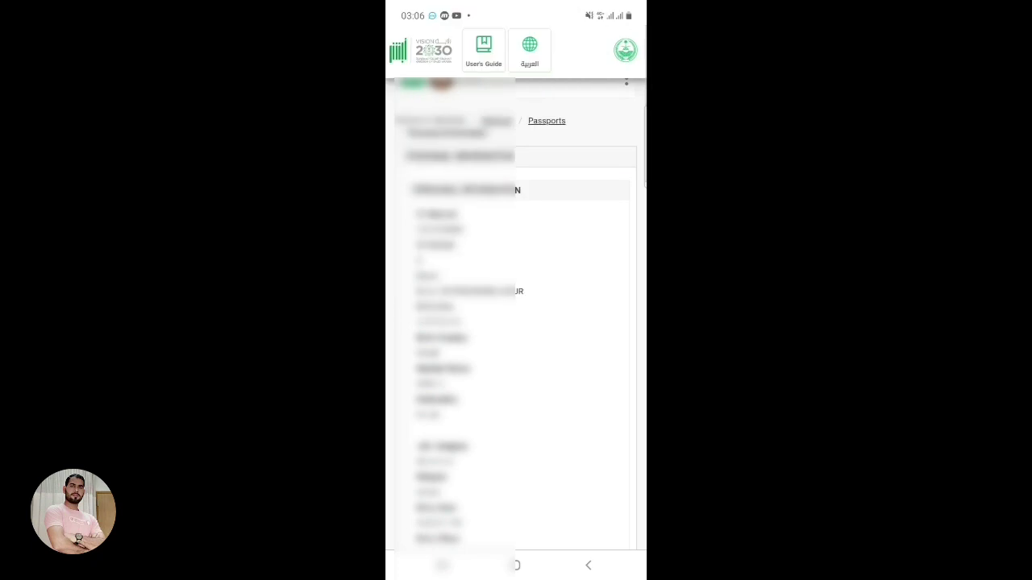
pyautogui.scroll(-1, 516, 322)
pyautogui.scroll(-2, 515, 322)
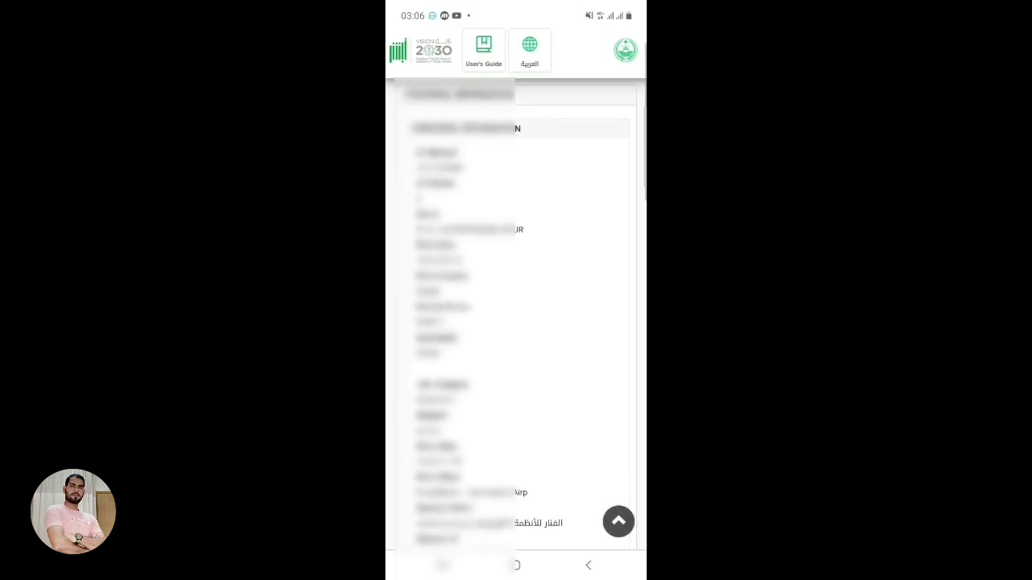
pyautogui.scroll(-1, 516, 322)
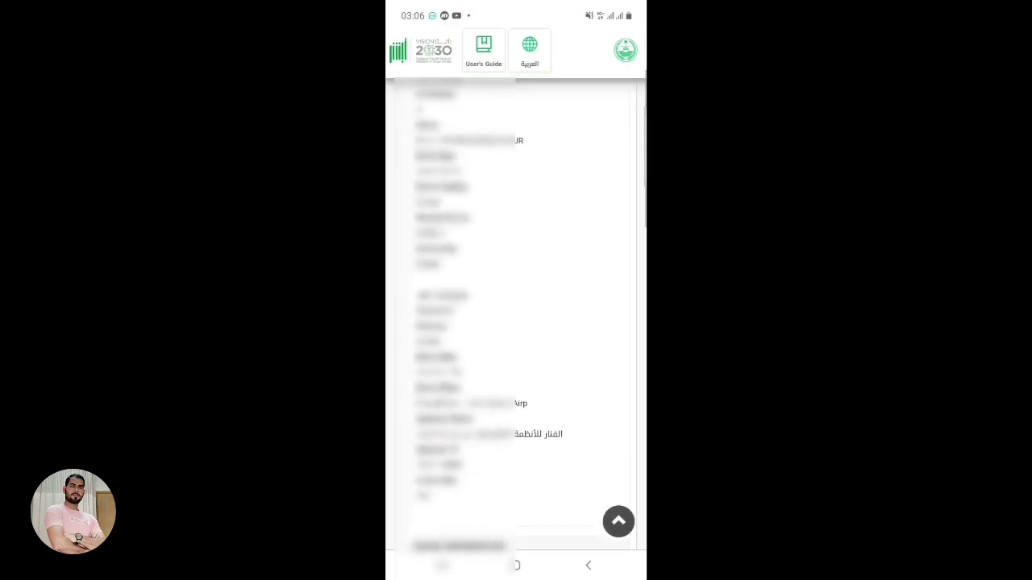
pyautogui.scroll(-1, 516, 323)
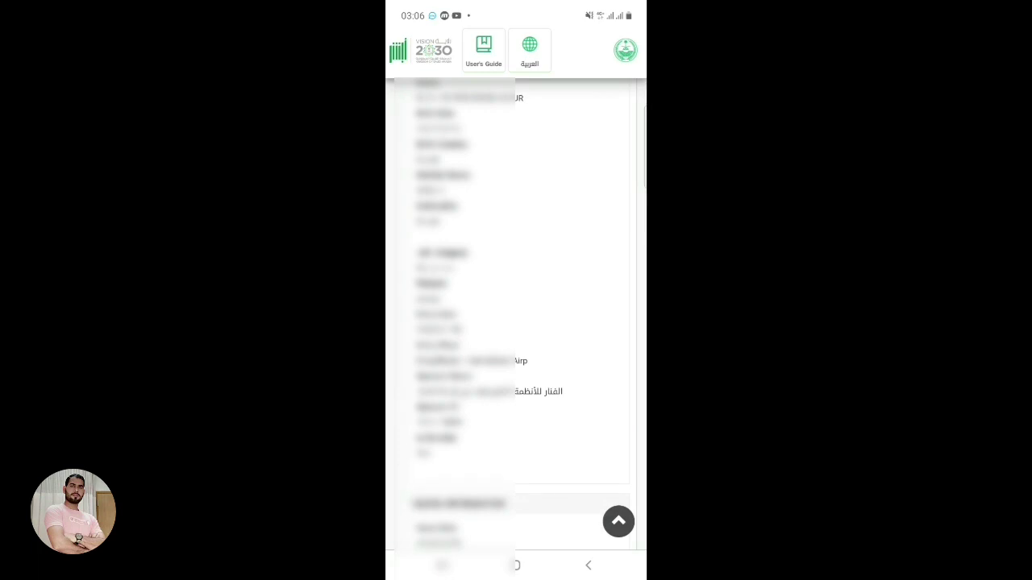
pyautogui.scroll(-1, 516, 322)
pyautogui.scroll(-1, 516, 323)
pyautogui.scroll(-1, 516, 323)
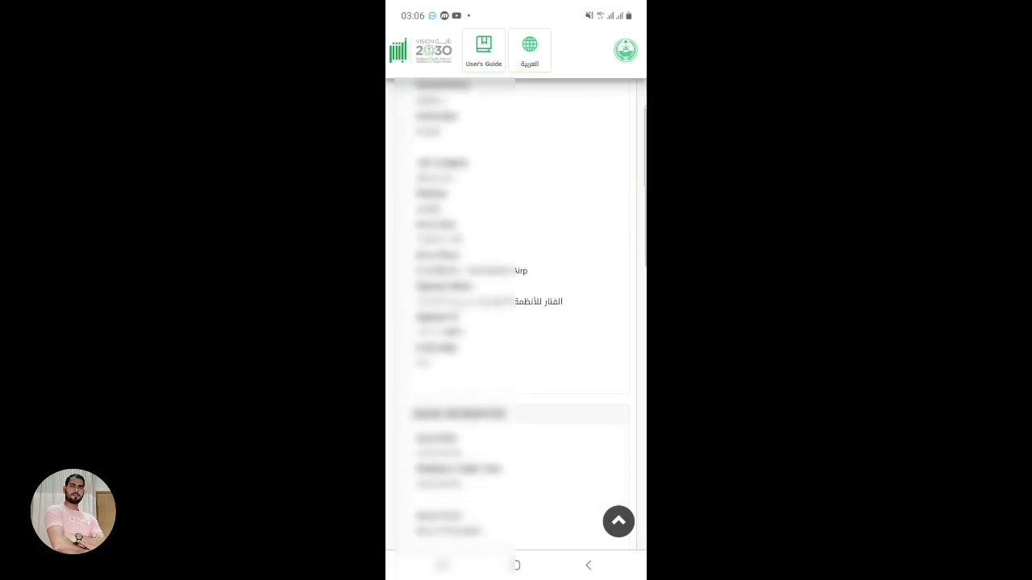
pyautogui.scroll(-1, 516, 323)
pyautogui.scroll(-2, 516, 322)
pyautogui.scroll(-1, 516, 322)
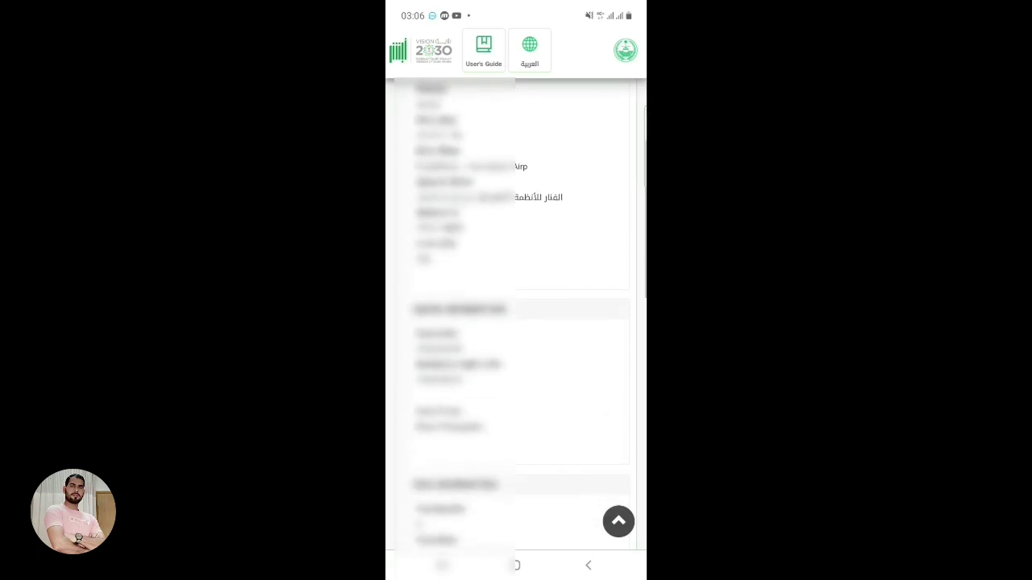
pyautogui.scroll(-5, 515, 323)
pyautogui.scroll(-1, 516, 323)
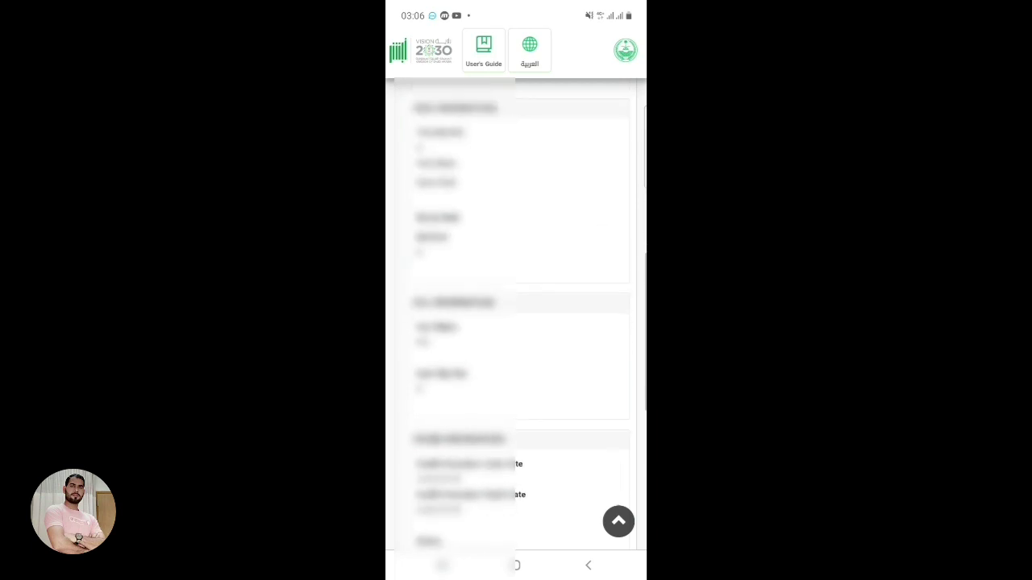
# Log out of the Absher website and sign into the Absher app with ID and password.
pyautogui.click(568, 212)
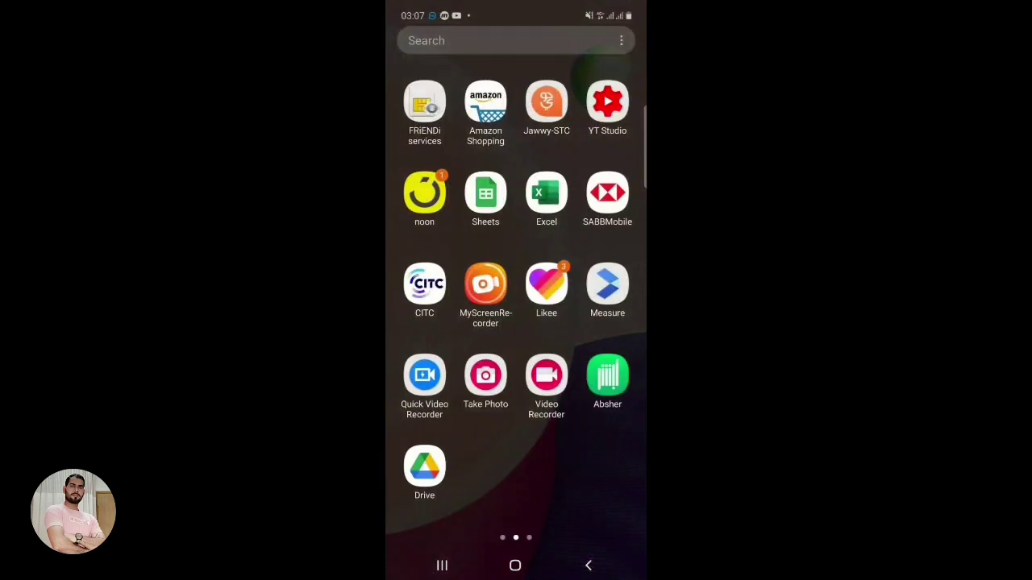
pyautogui.click(607, 375)
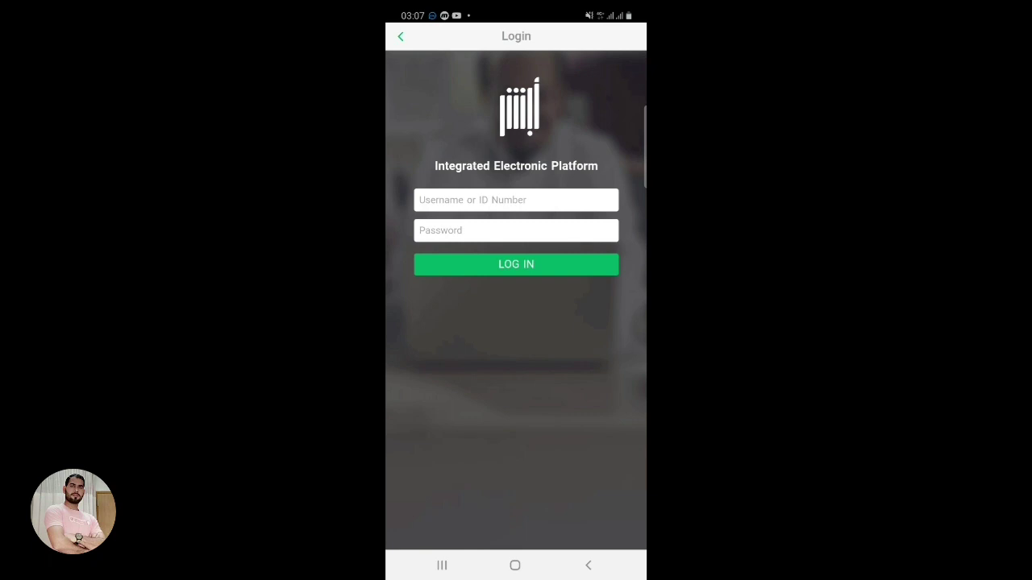
pyautogui.click(516, 200)
pyautogui.write('2')
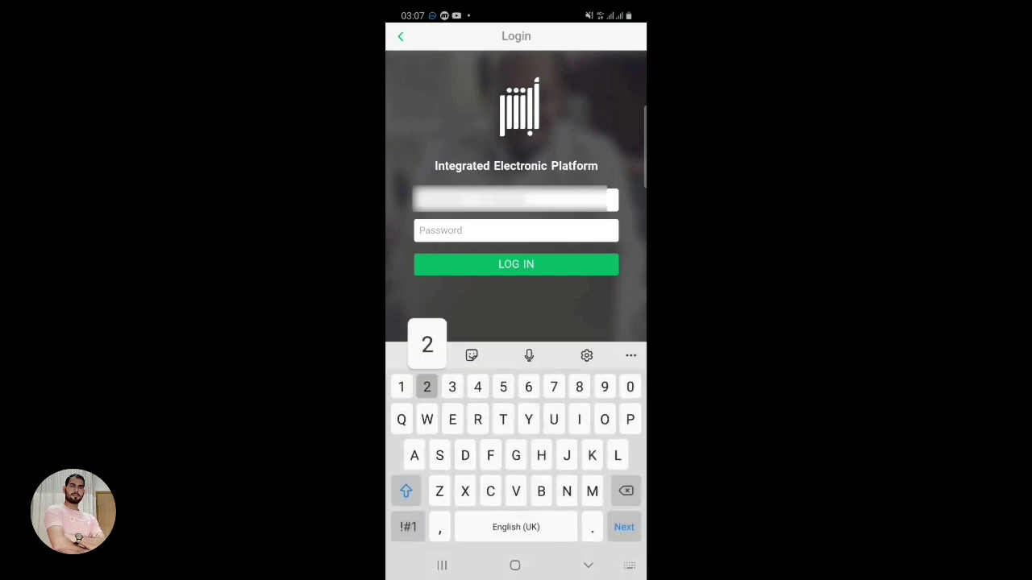
pyautogui.click(516, 230)
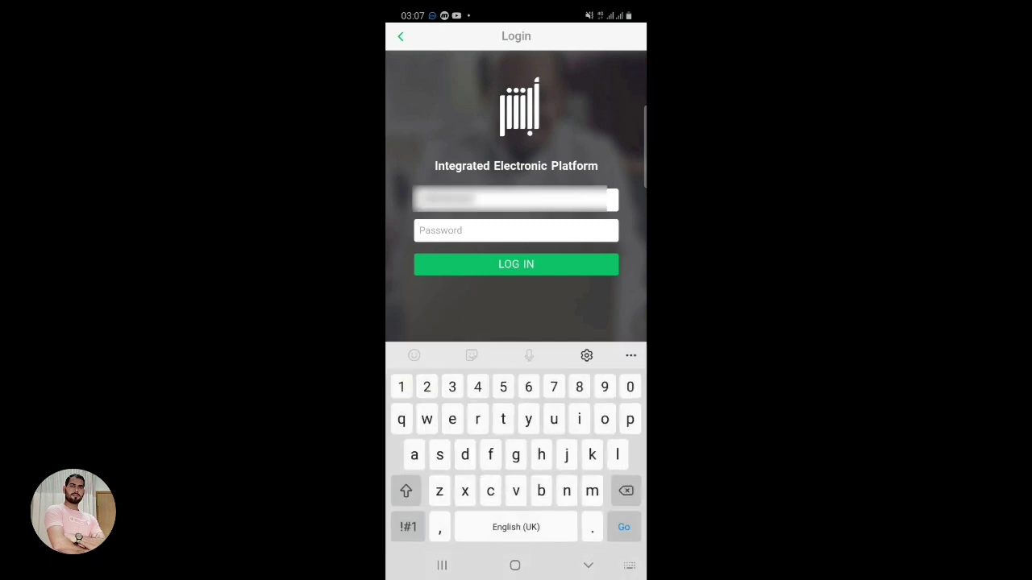
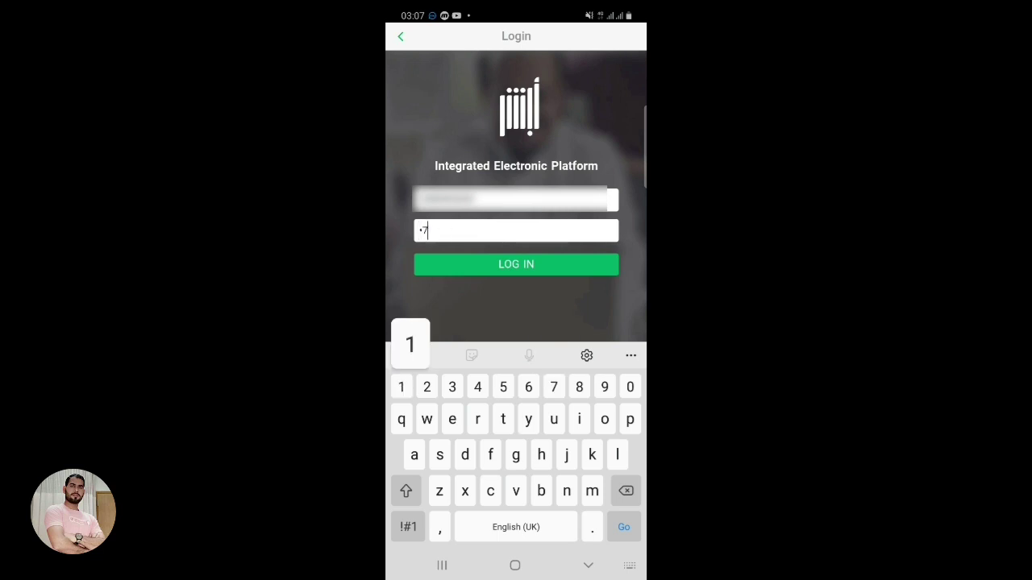
pyautogui.press('Return')
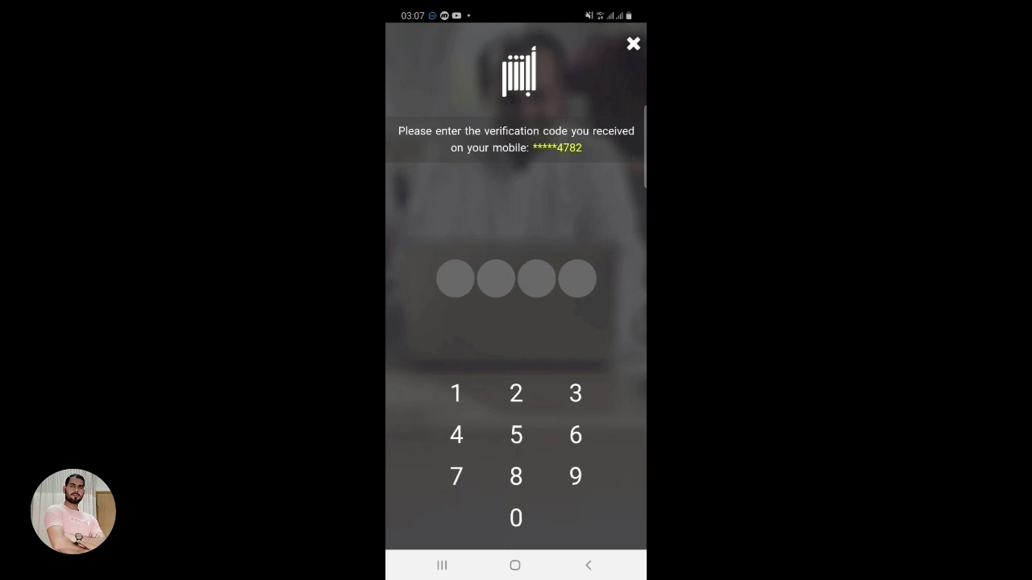
# Enter the four-digit SMS verification code to reach the app dashboard.
pyautogui.click(575, 434)
pyautogui.click(575, 392)
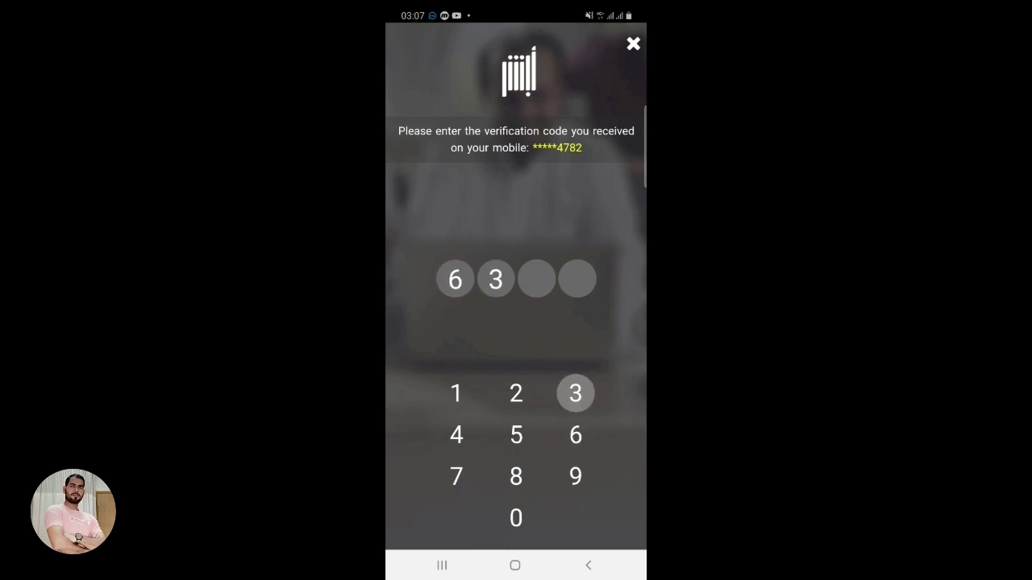
pyautogui.click(516, 477)
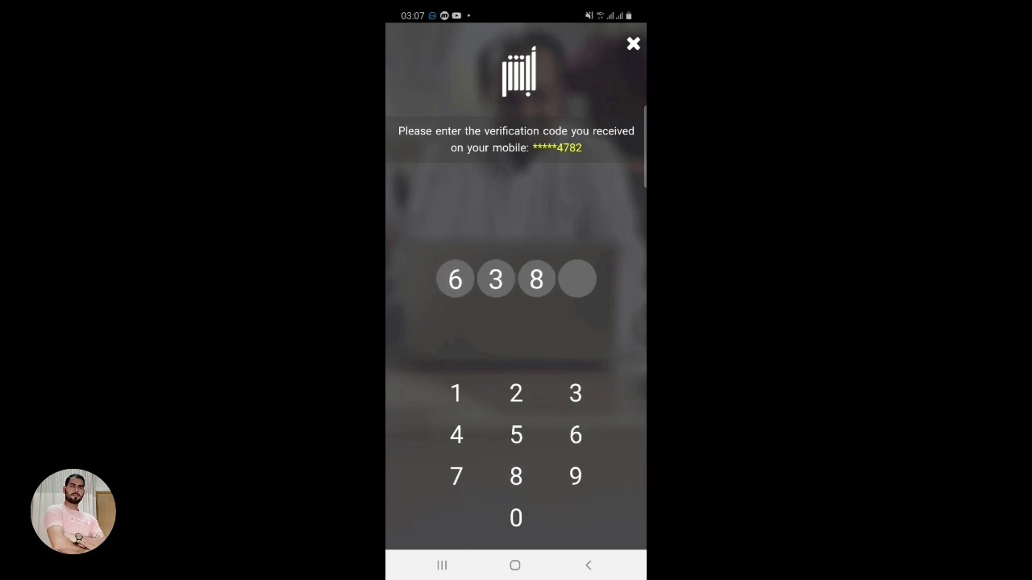
pyautogui.click(574, 434)
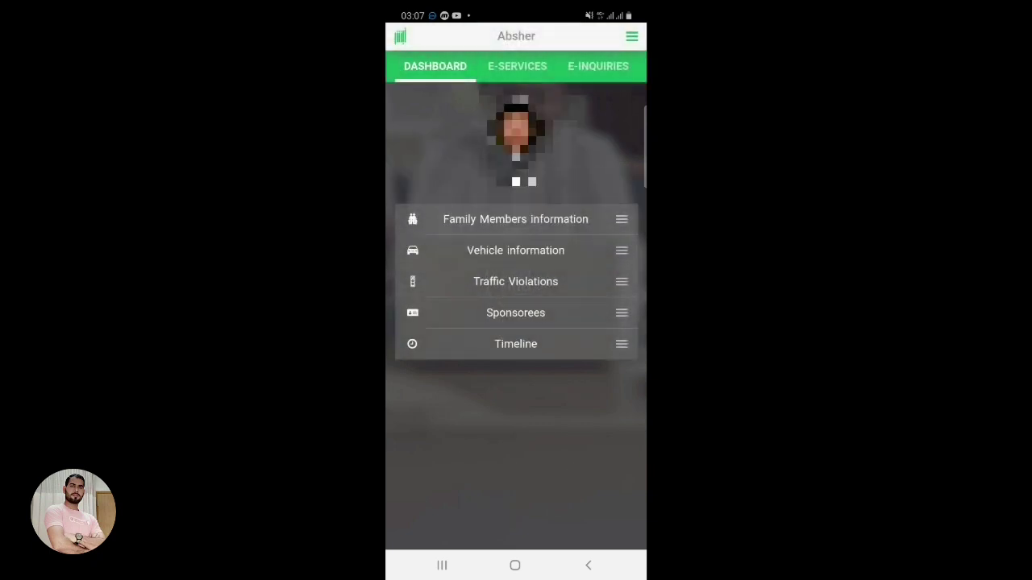
# Open the user profile from the Dashboard and scroll down to the Travel section.
pyautogui.click(516, 129)
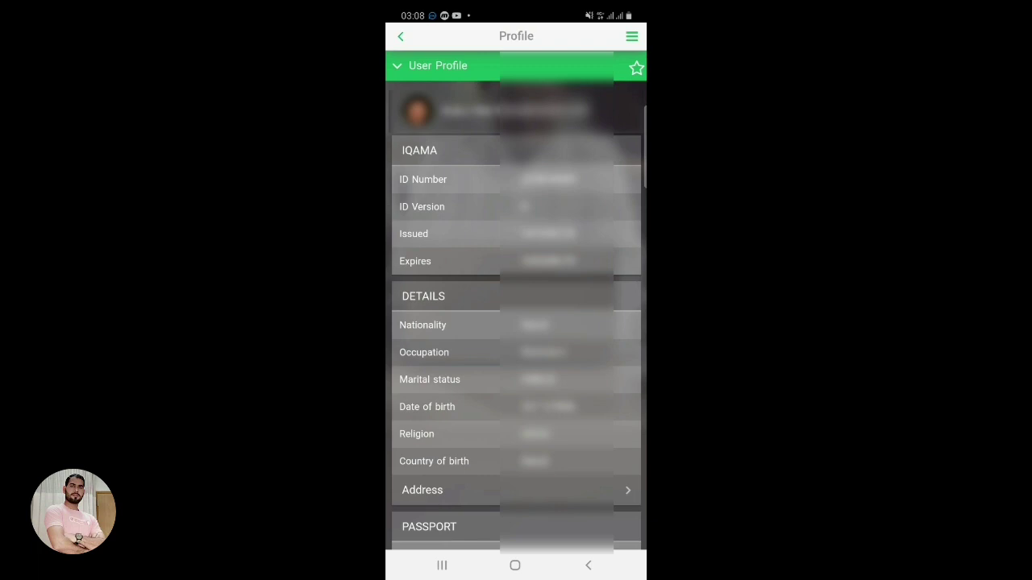
pyautogui.scroll(-2, 516, 304)
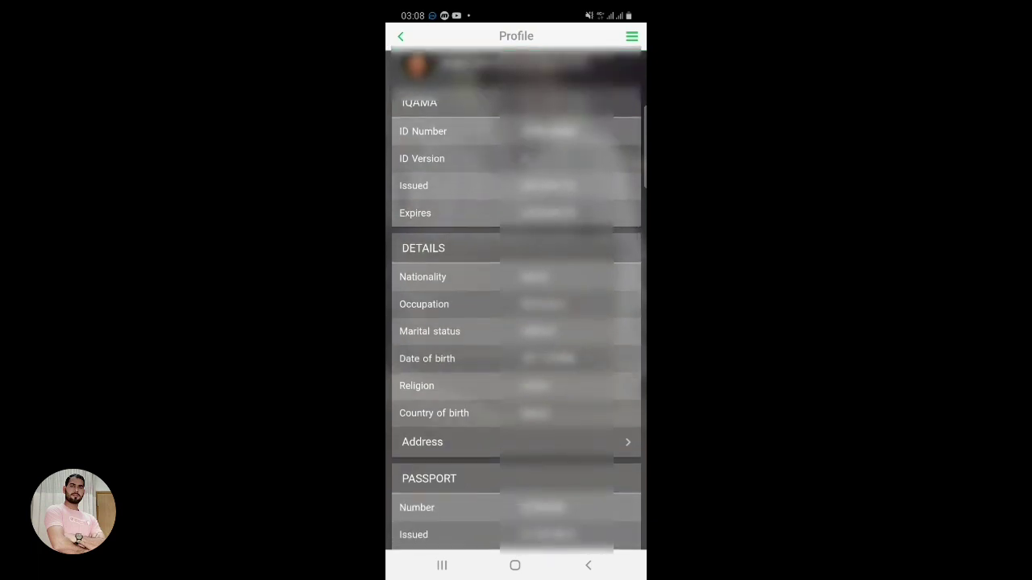
pyautogui.scroll(-2, 516, 303)
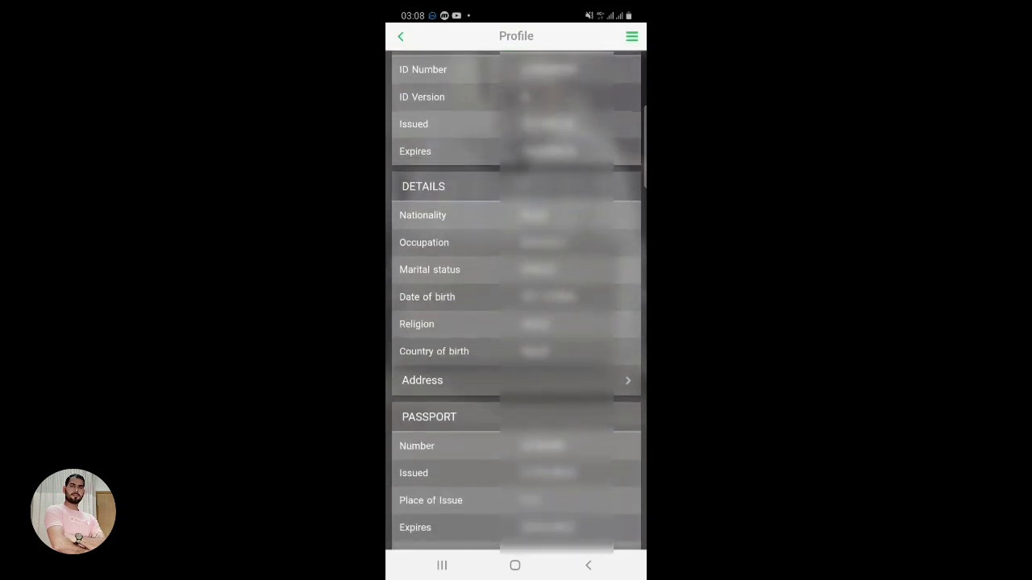
pyautogui.scroll(-2, 516, 303)
pyautogui.scroll(-1, 515, 303)
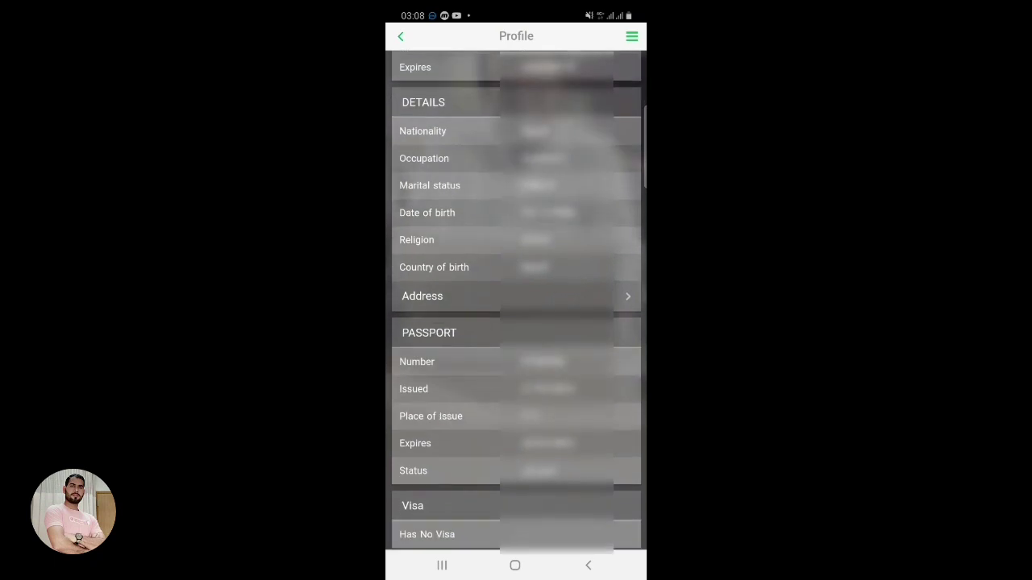
pyautogui.scroll(-2, 516, 303)
pyautogui.scroll(-2, 516, 303)
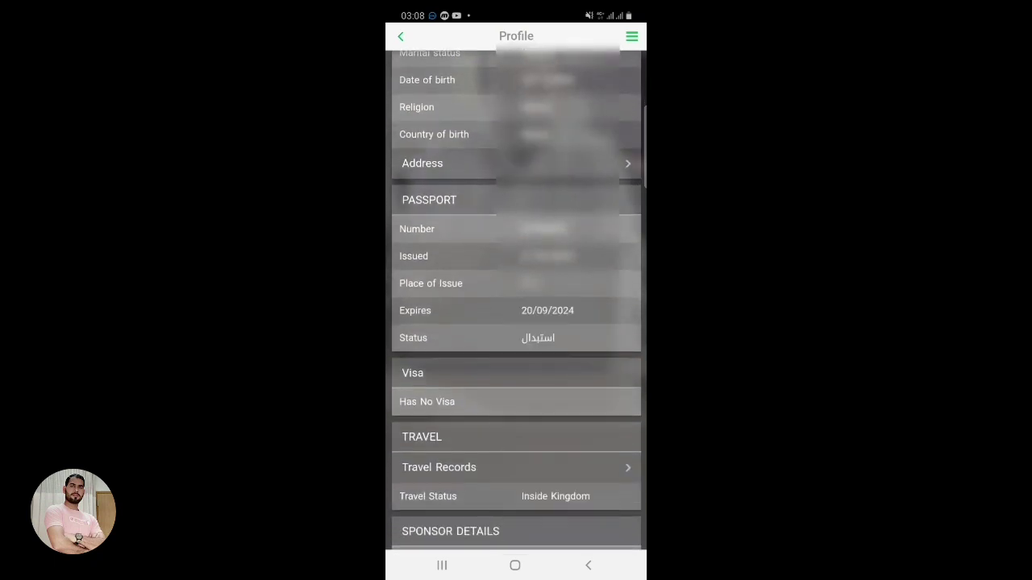
pyautogui.scroll(-4, 516, 303)
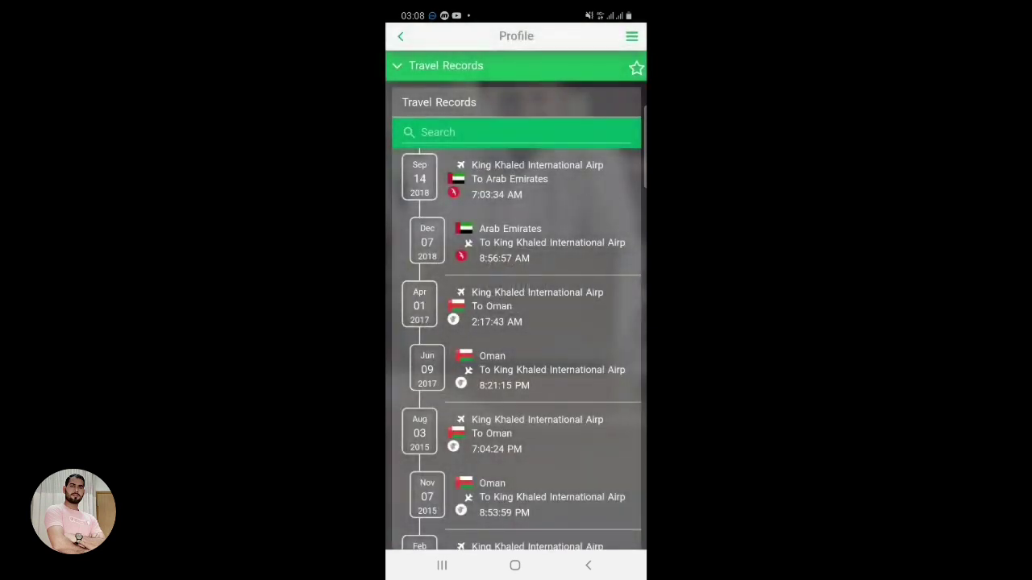
pyautogui.scroll(-3, 516, 323)
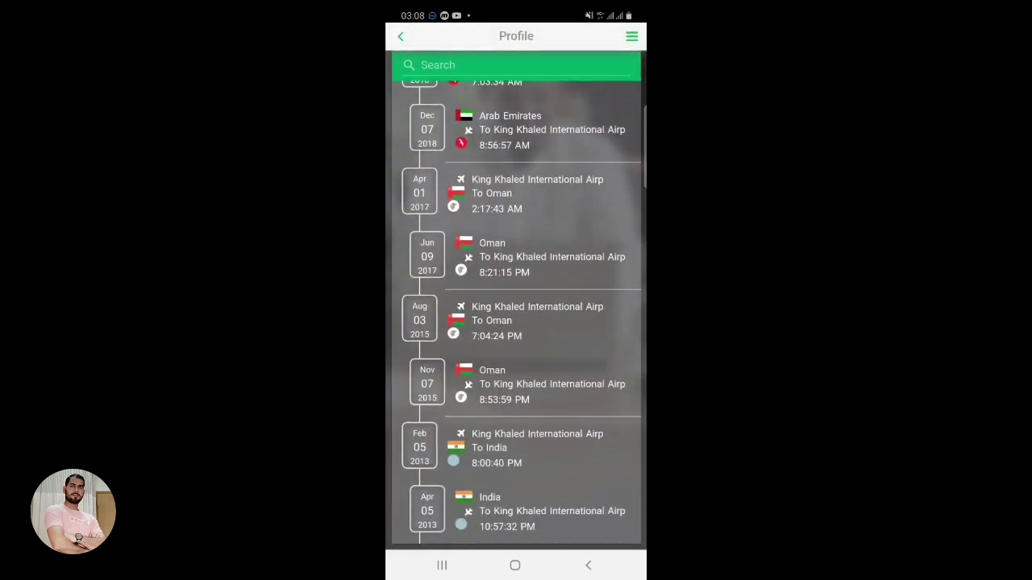